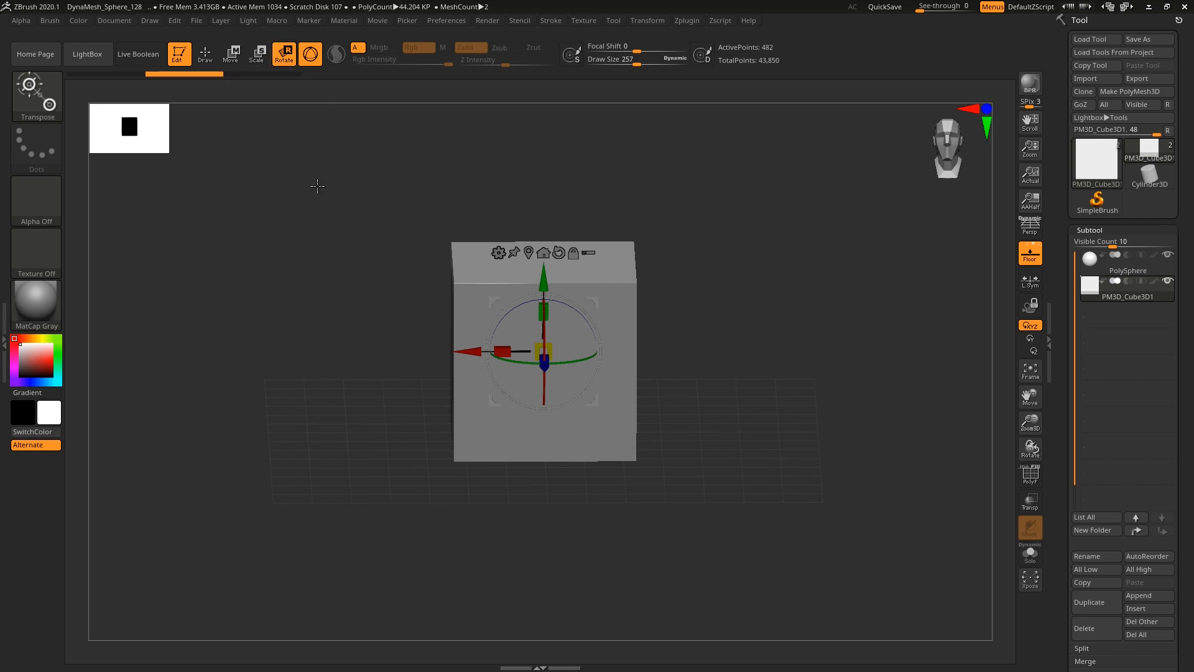
Cycle through the Move, Scale, Rotate and Draw modes, finishing in Move mode with the cube's gizmo active
key("w")
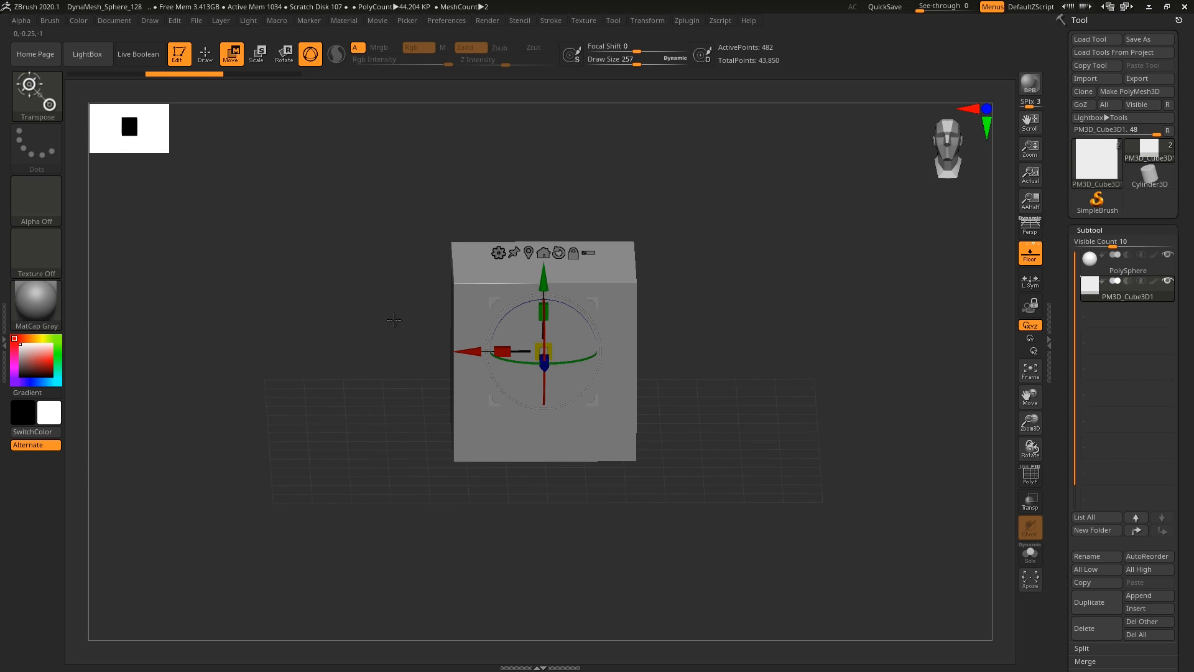
key("e")
key("r")
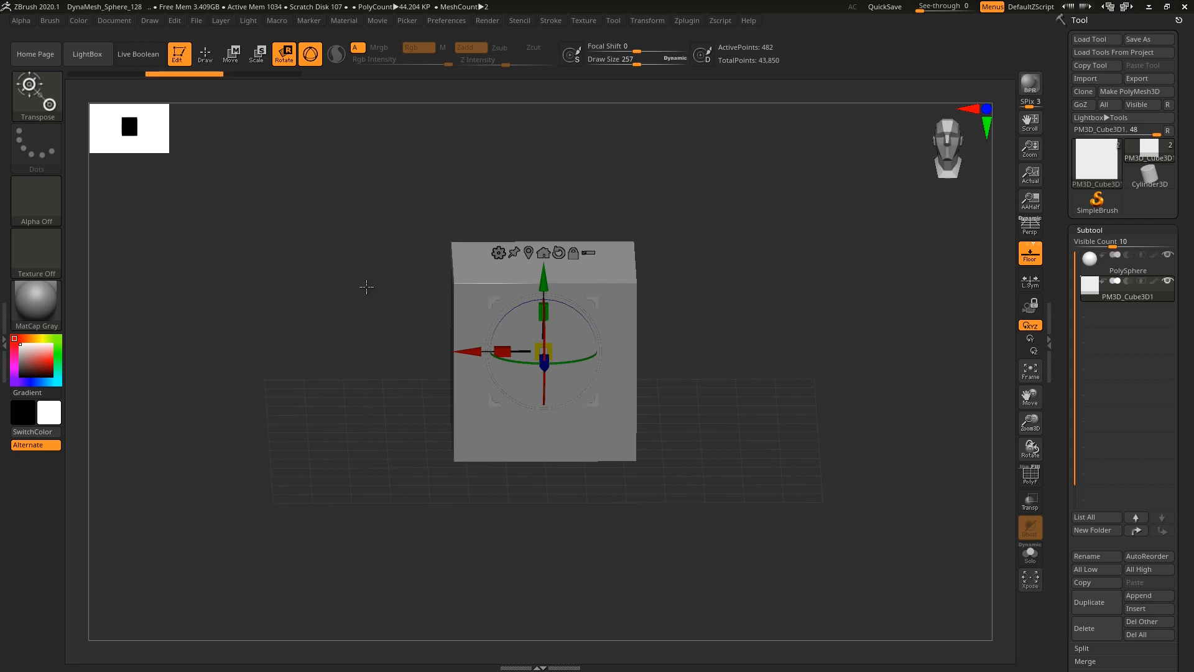
key("q")
key("w")
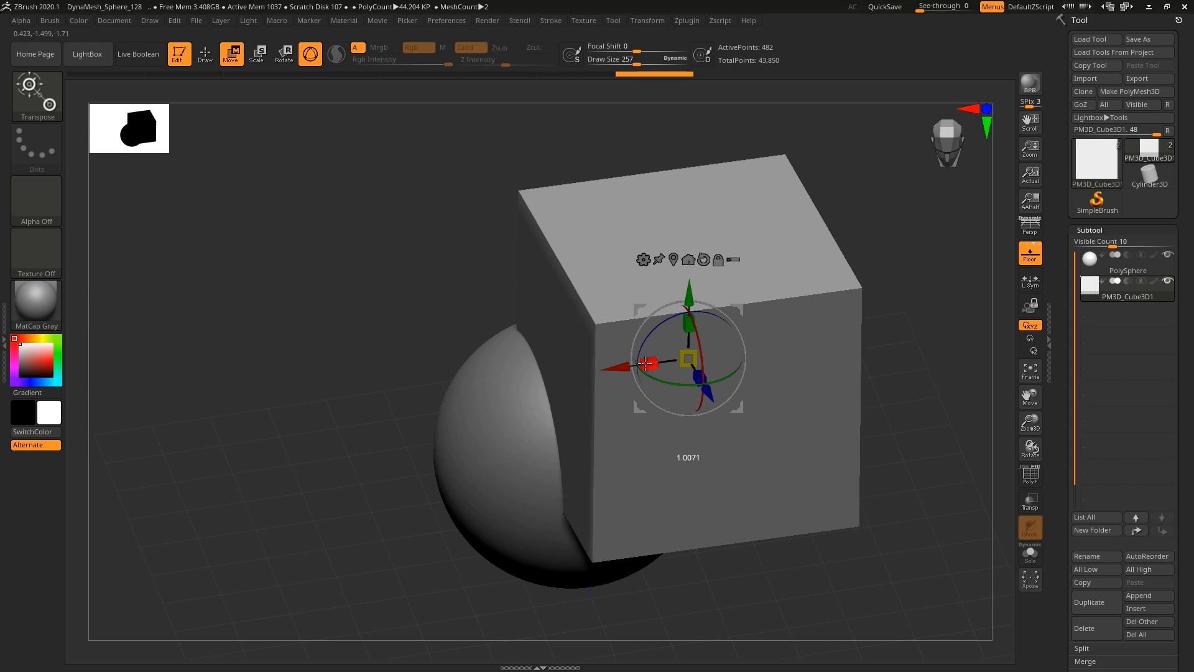
Try stretching the cube along its X and Y axes with the gizmo, and undo the changes
left_click_drag(647, 363, 537, 361)
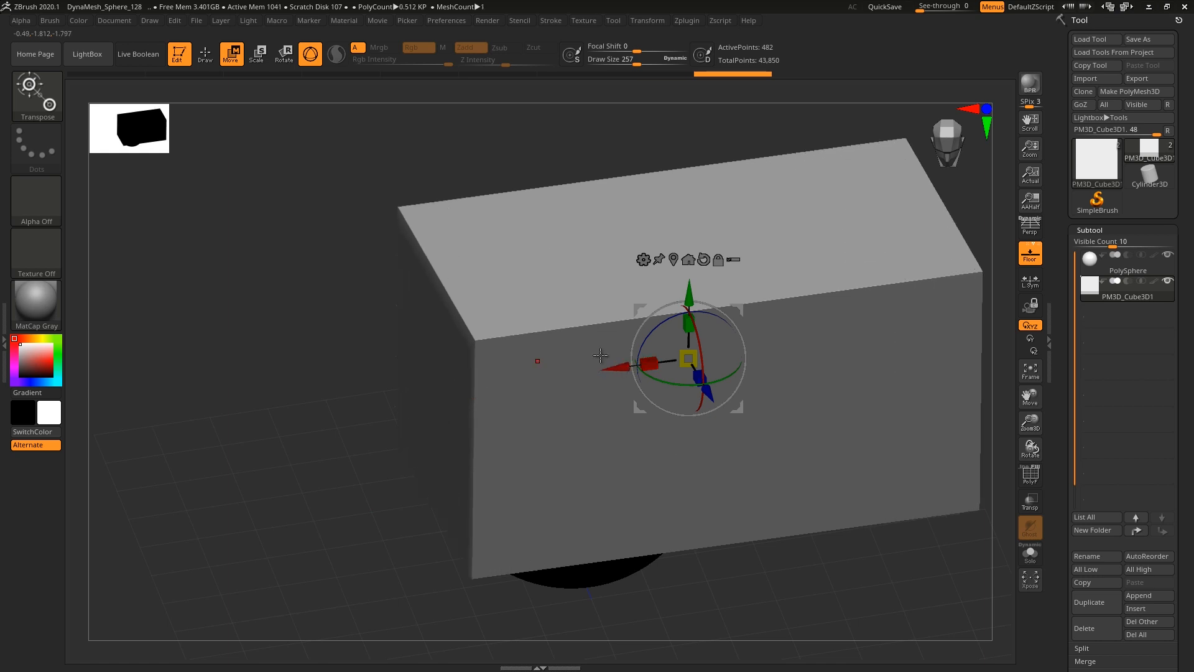
left_click_drag(689, 323, 613, 262)
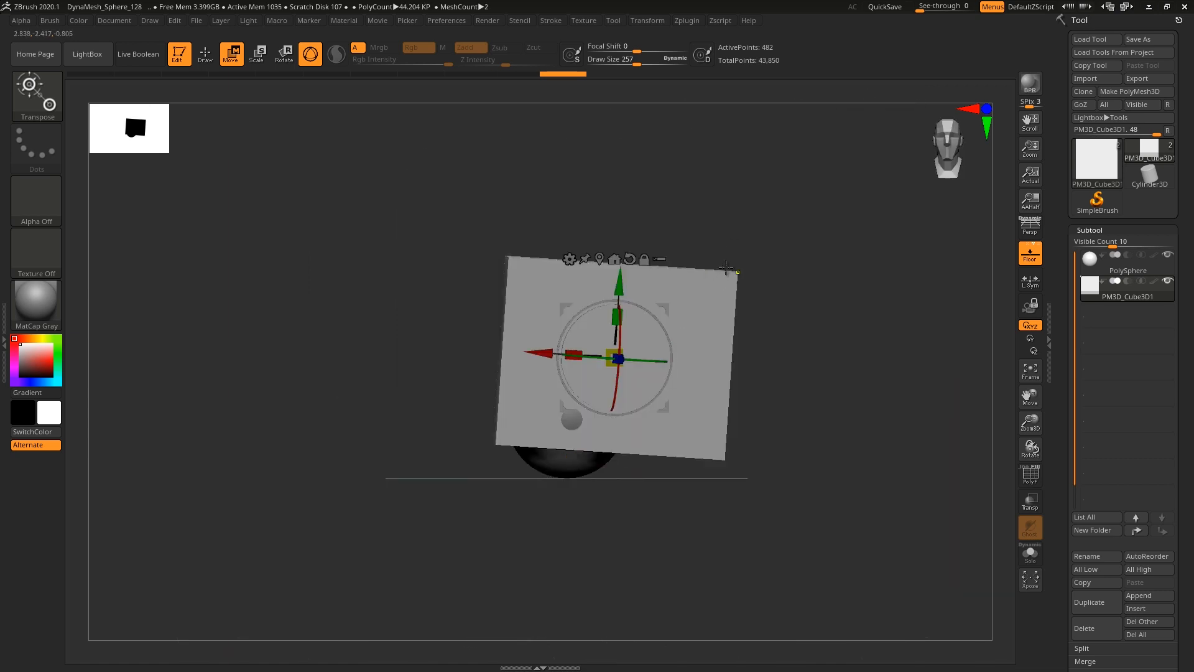
key("ctrl+z")
key("ctrl+z")
key("ctrl+z")
key("ctrl+z")
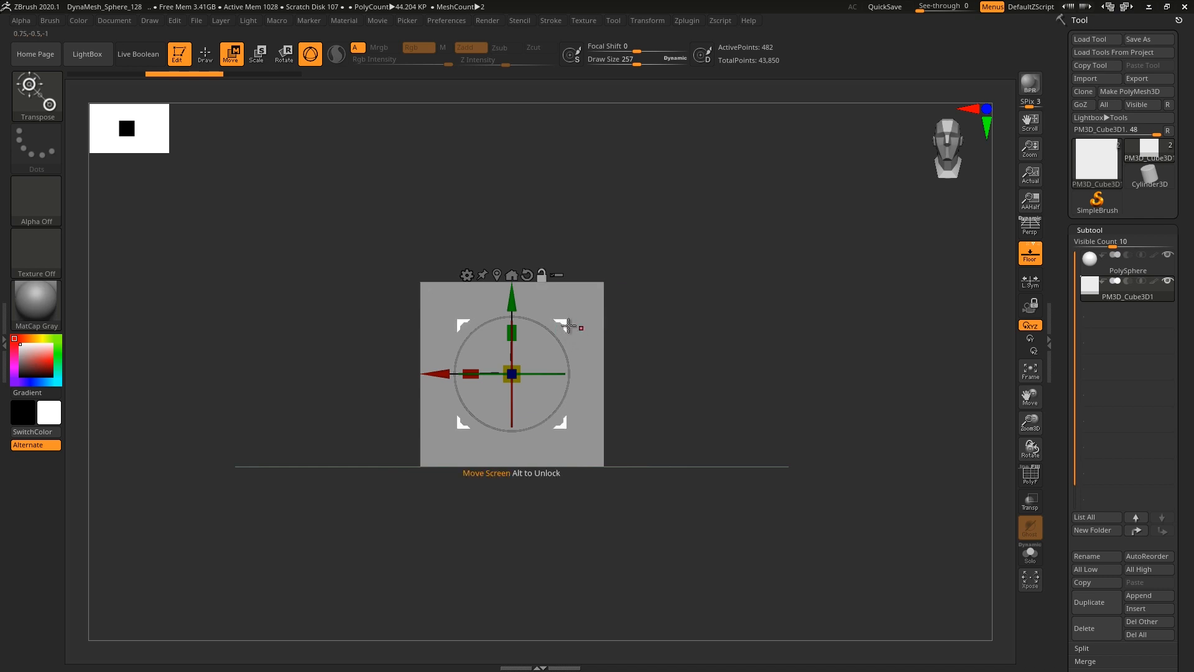
Try to move the cube freely in the screen plane and rotate its unlocked gizmo around the X axis
left_click_drag(563, 321, 657, 232)
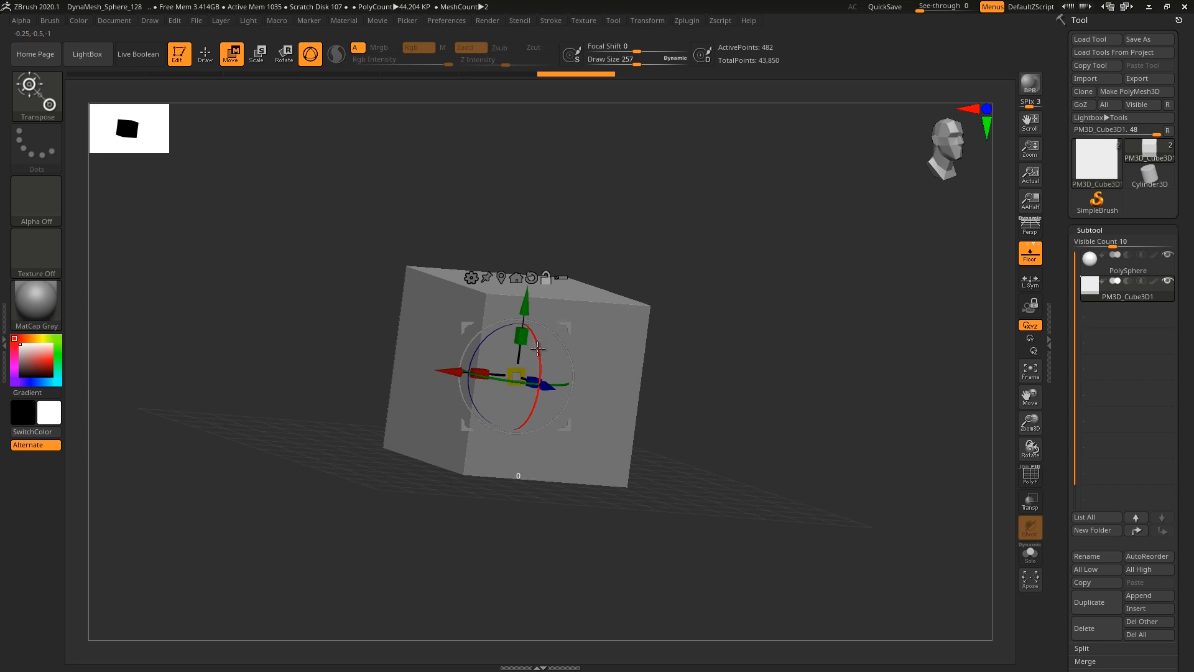
left_click_drag(538, 348, 539, 387, "alt")
mouse_move(628, 349)
right_mouse_down()
mouse_move(595, 339)
mouse_move(608, 339)
right_mouse_up()
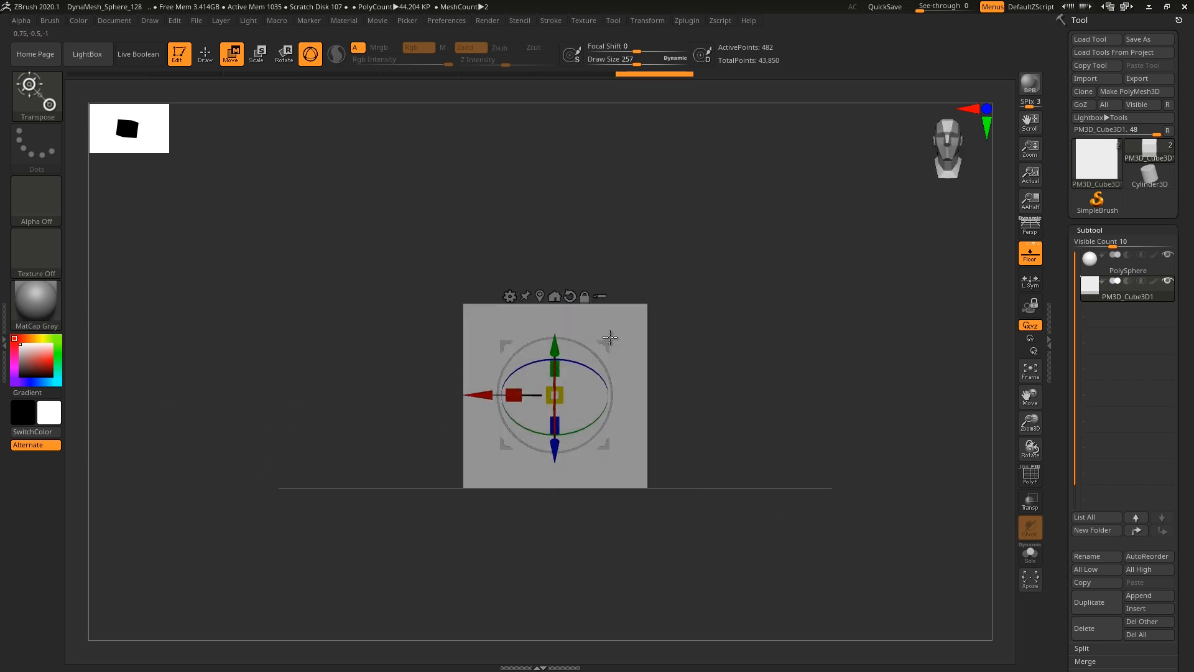
right_click_drag(641, 217, 548, 323)
Move the cube about 1.79 along X so it sits beside the sphere, and return to Draw mode
left_click_drag(481, 393, 650, 389)
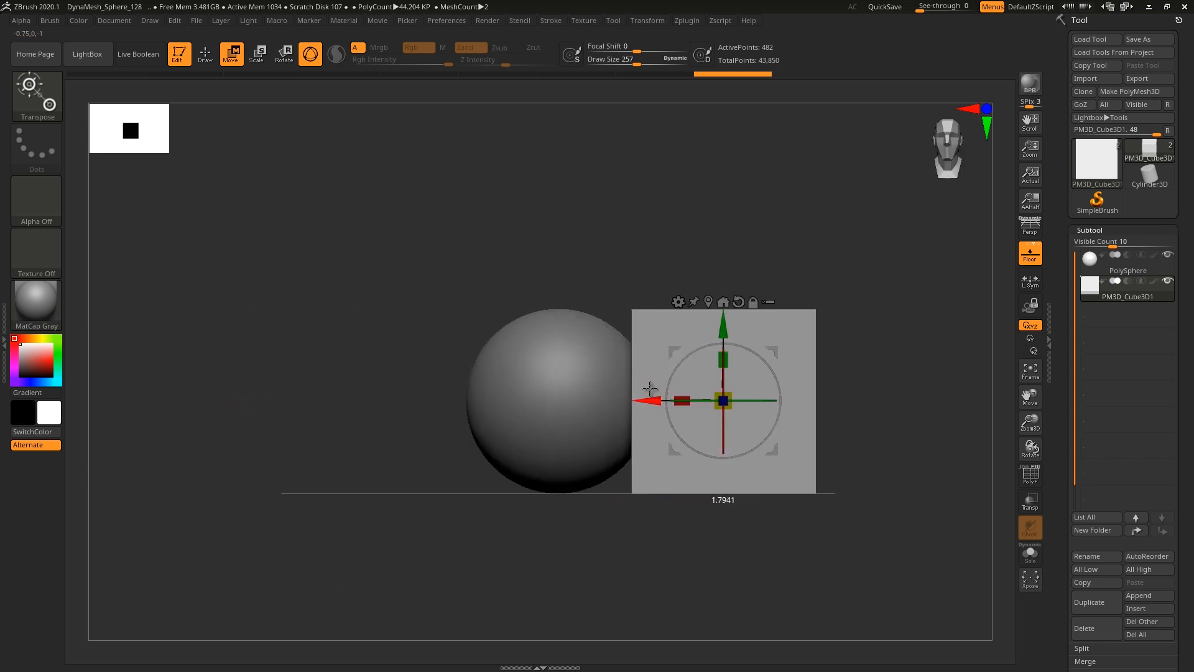
right_click_drag(738, 232, 609, 204, "alt")
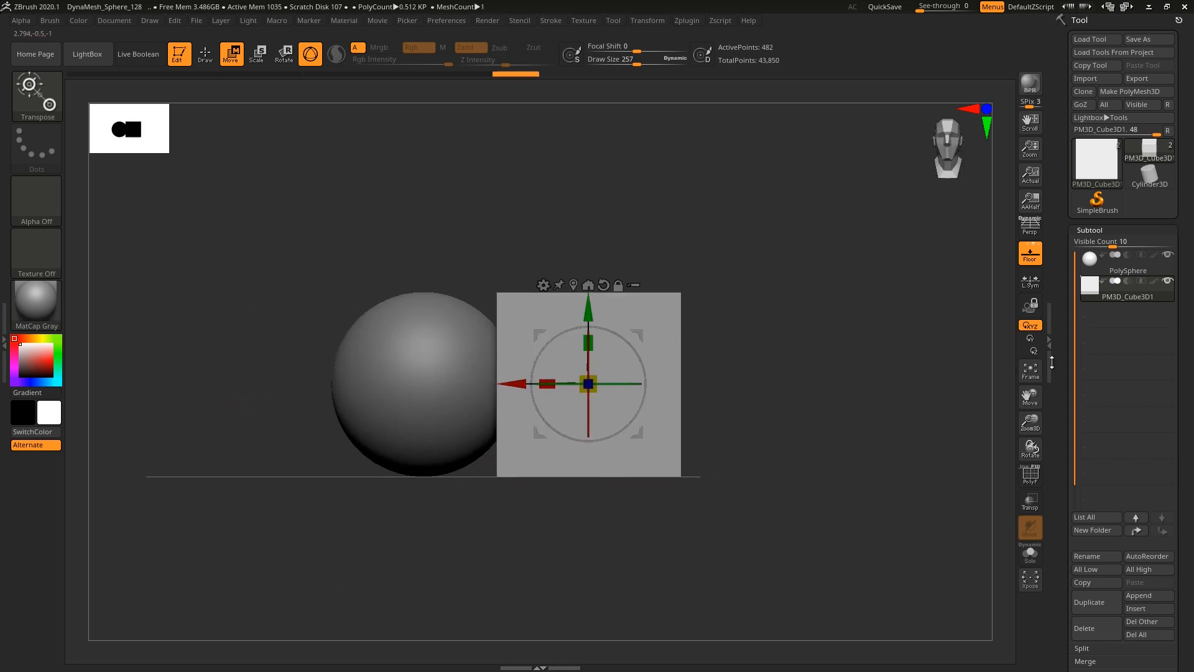
left_click(1094, 286)
key("q")
left_click_drag(435, 211, 374, 205)
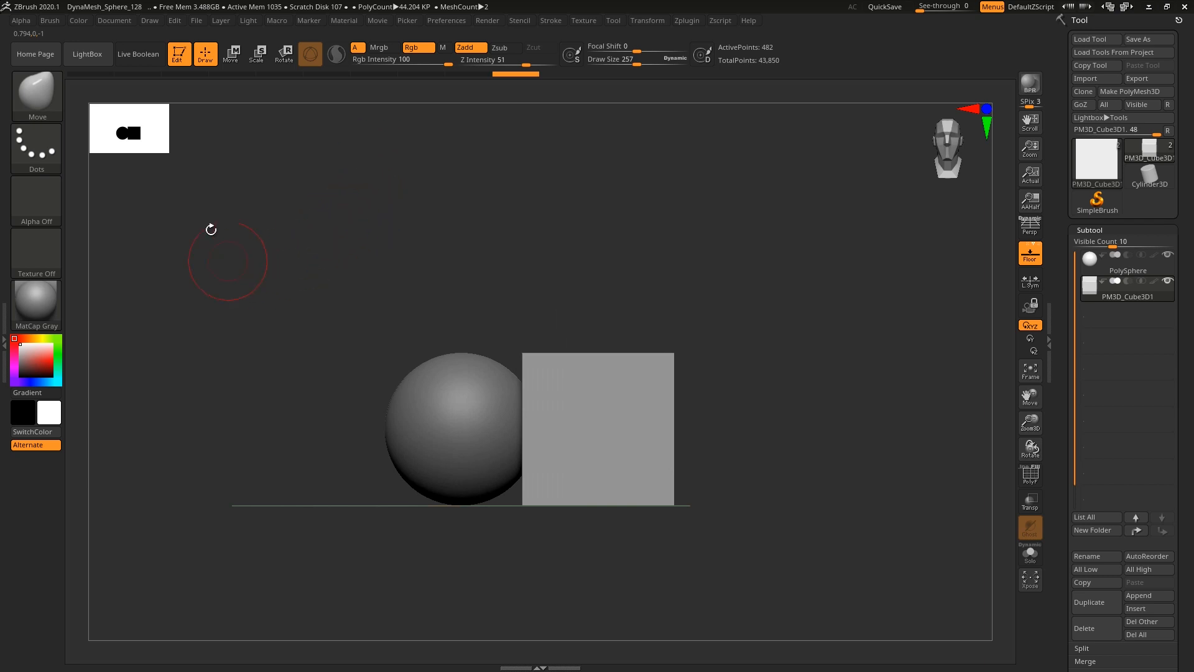
left_click(198, 21)
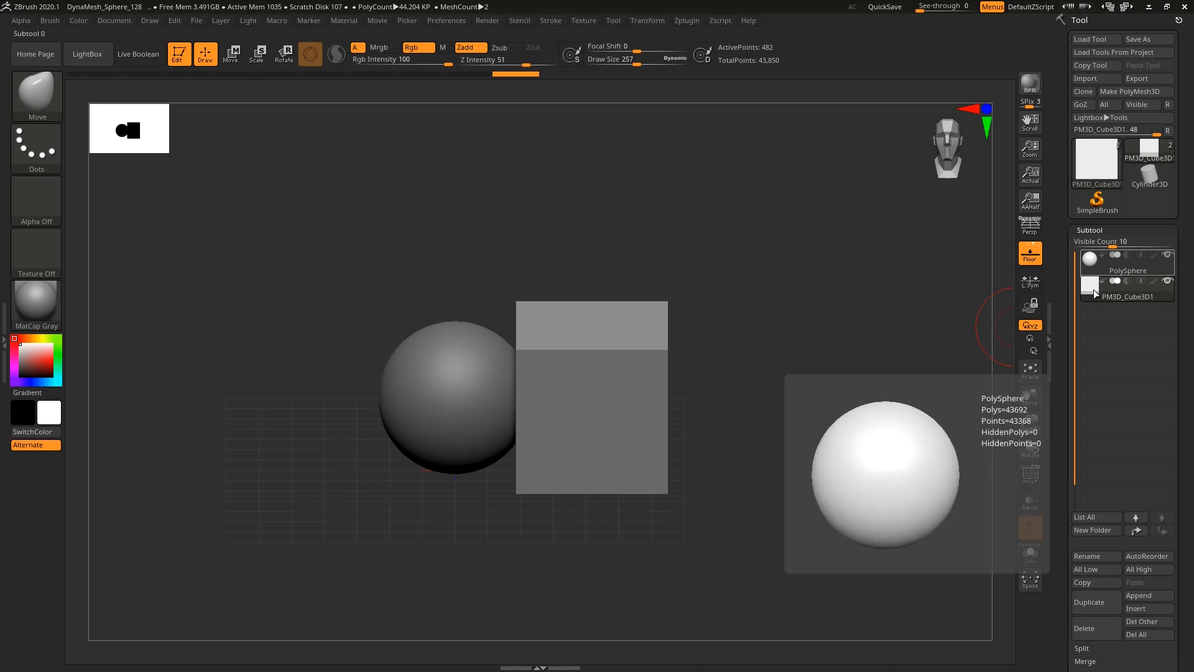
left_click(1095, 293)
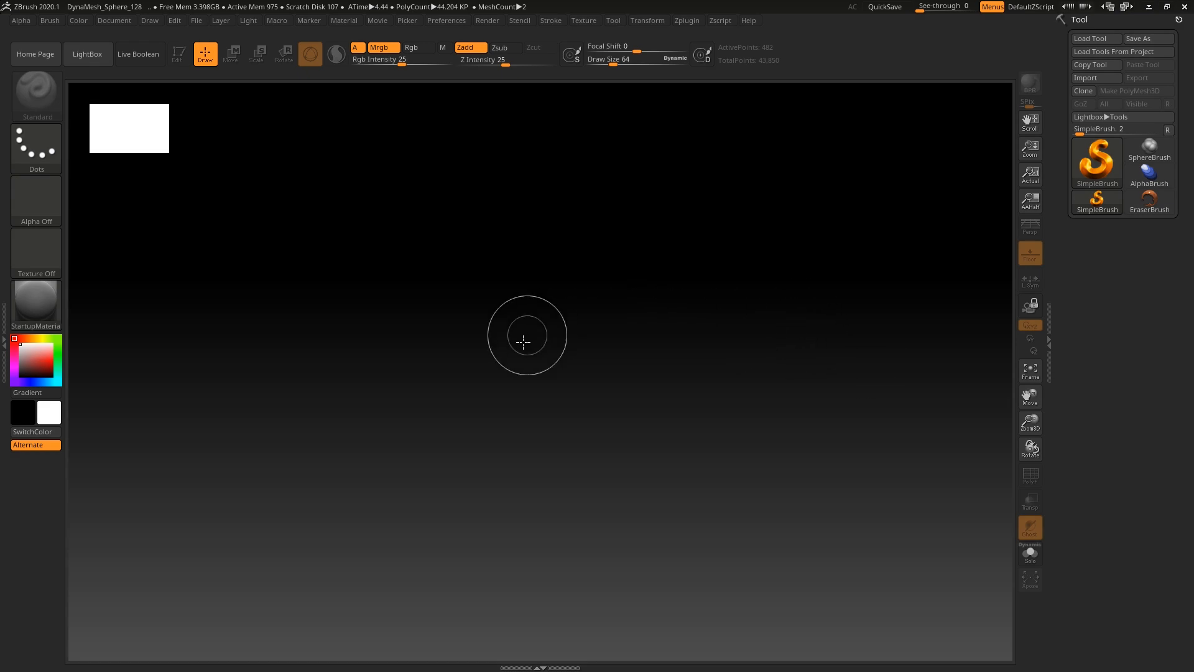
key("comma")
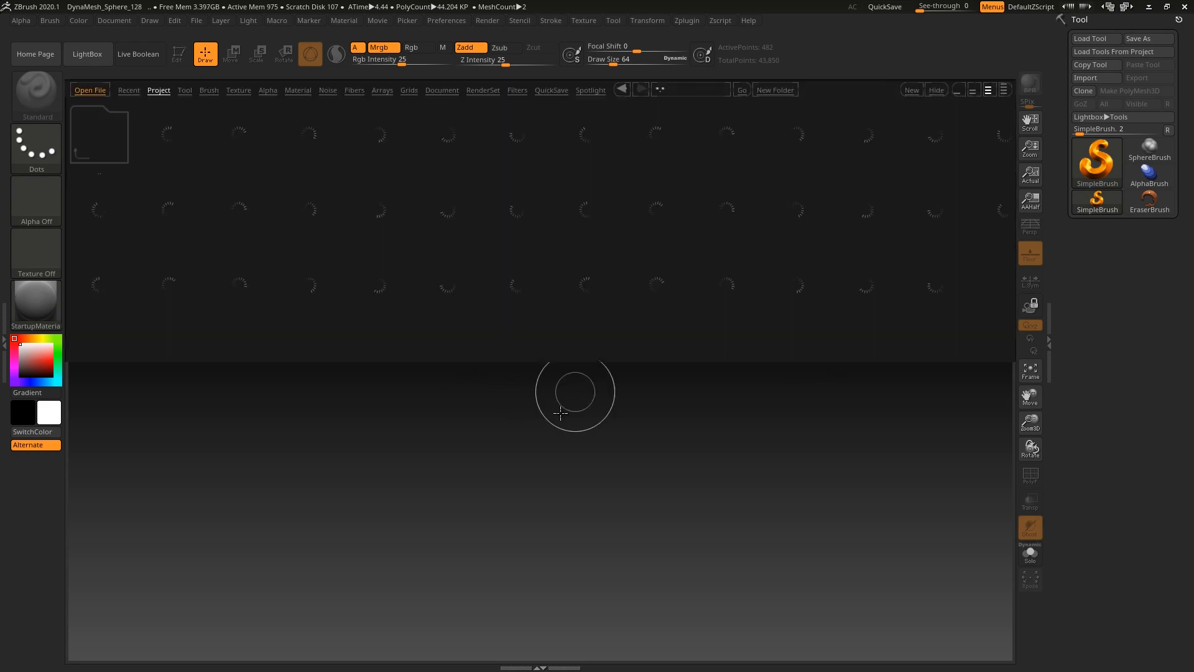
left_click(87, 54)
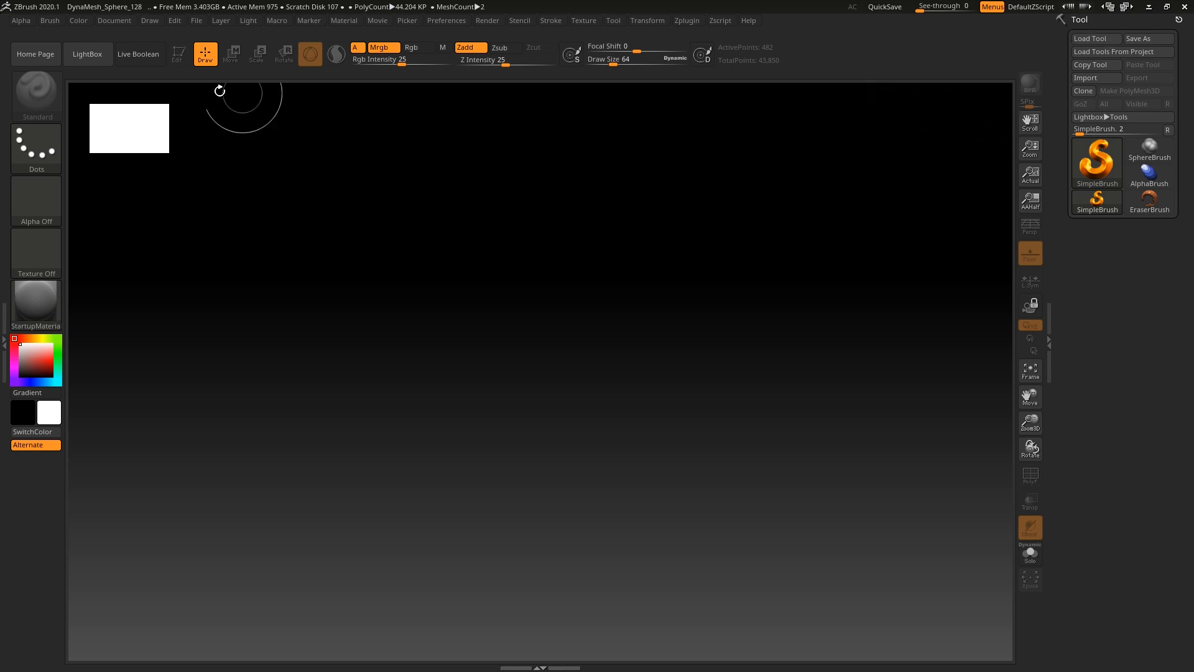
Load the saved ZTool file containing the sphere and cube
left_click(197, 22)
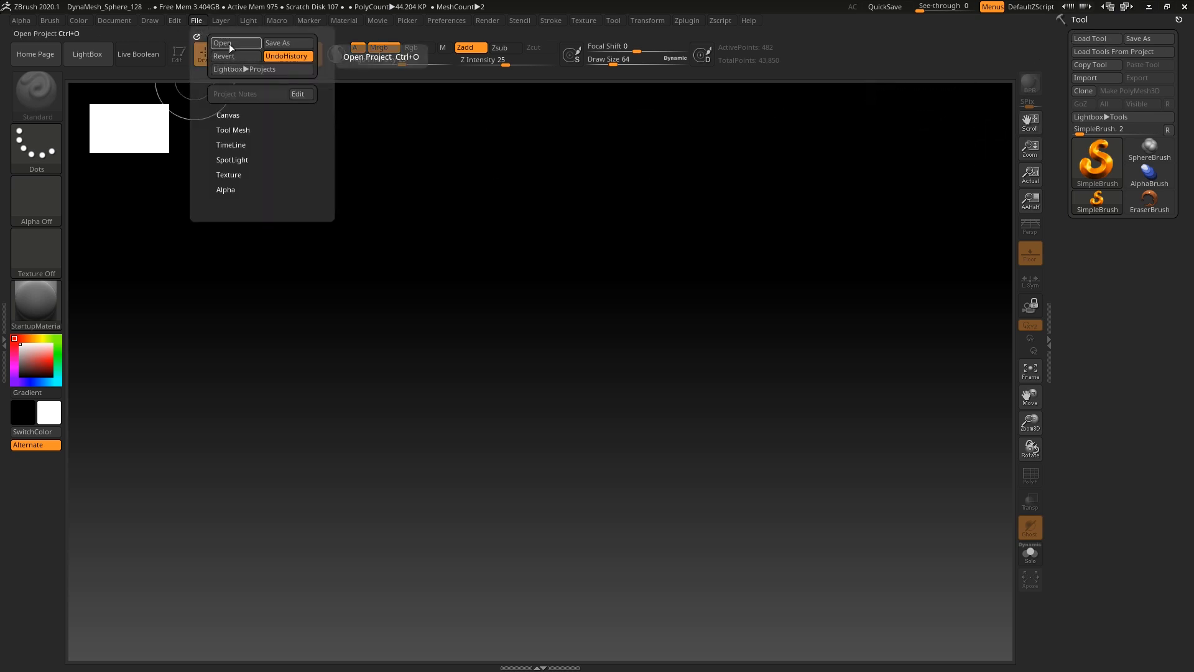
left_click(1101, 38)
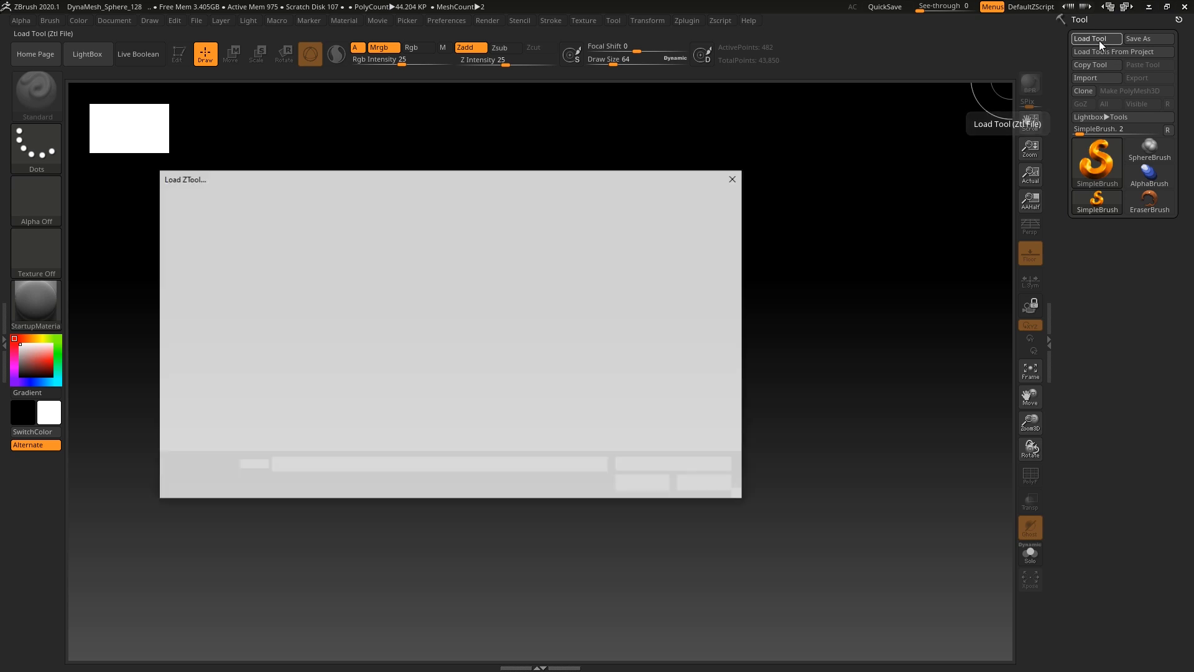
double_click(289, 268)
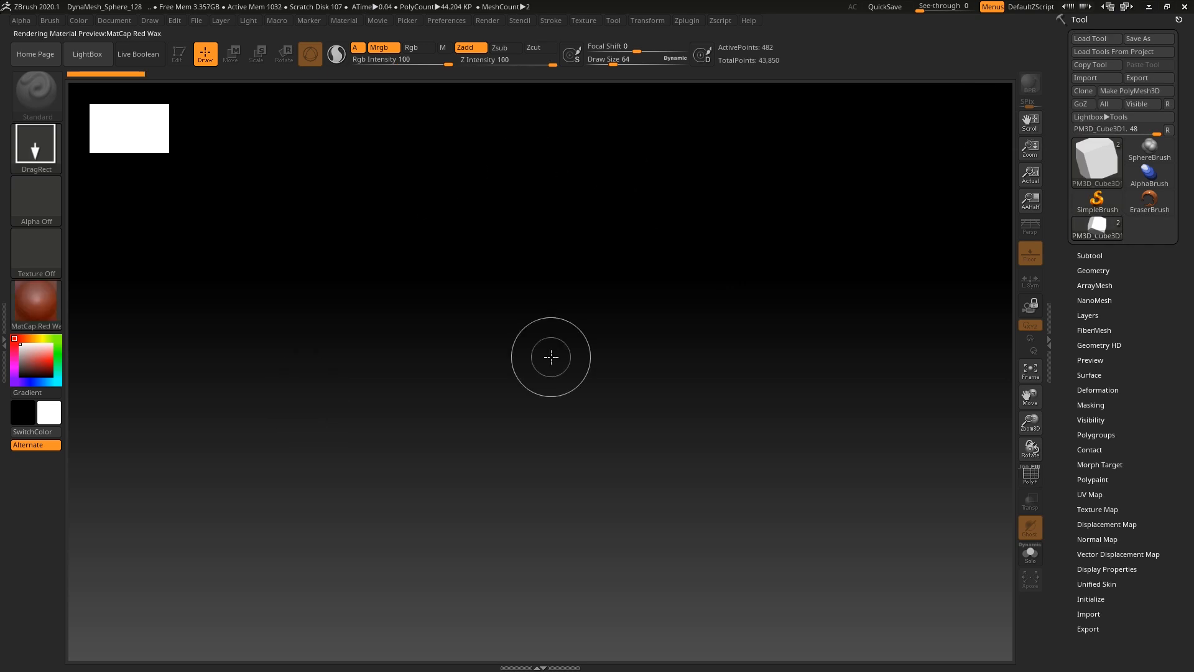
Draw several copies of the loaded tool on the canvas and clear the canvas
mouse_move(554, 360)
left_mouse_down()
mouse_move(608, 419)
mouse_move(597, 447)
mouse_move(301, 243)
left_mouse_up()
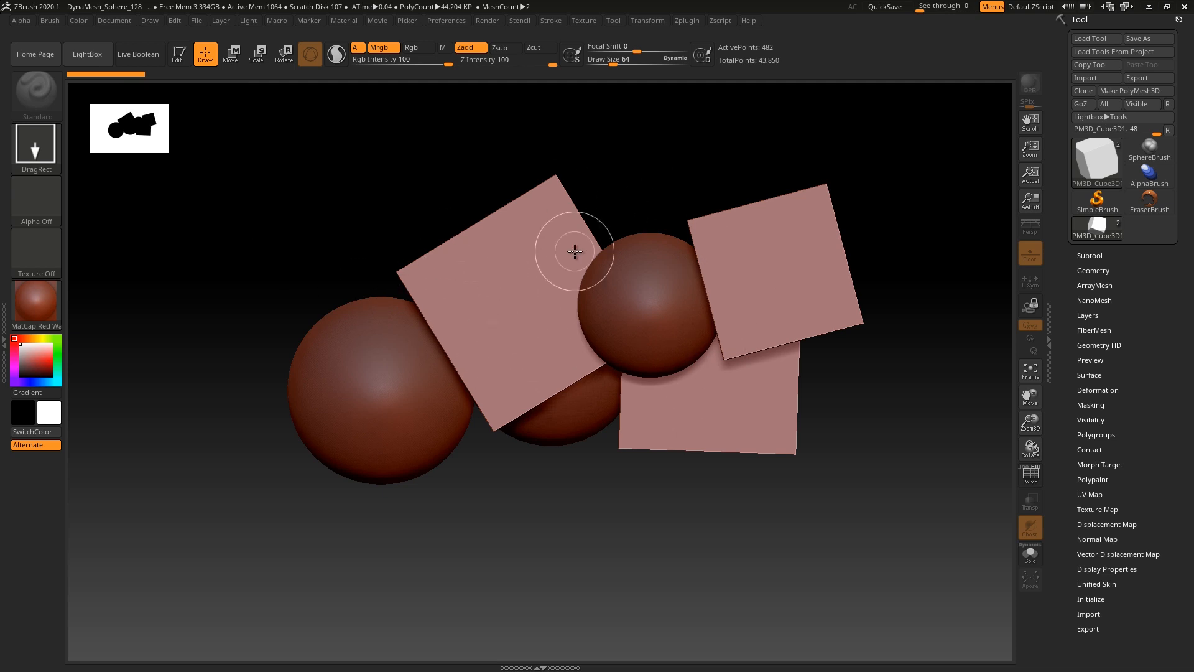
key("ctrl+n")
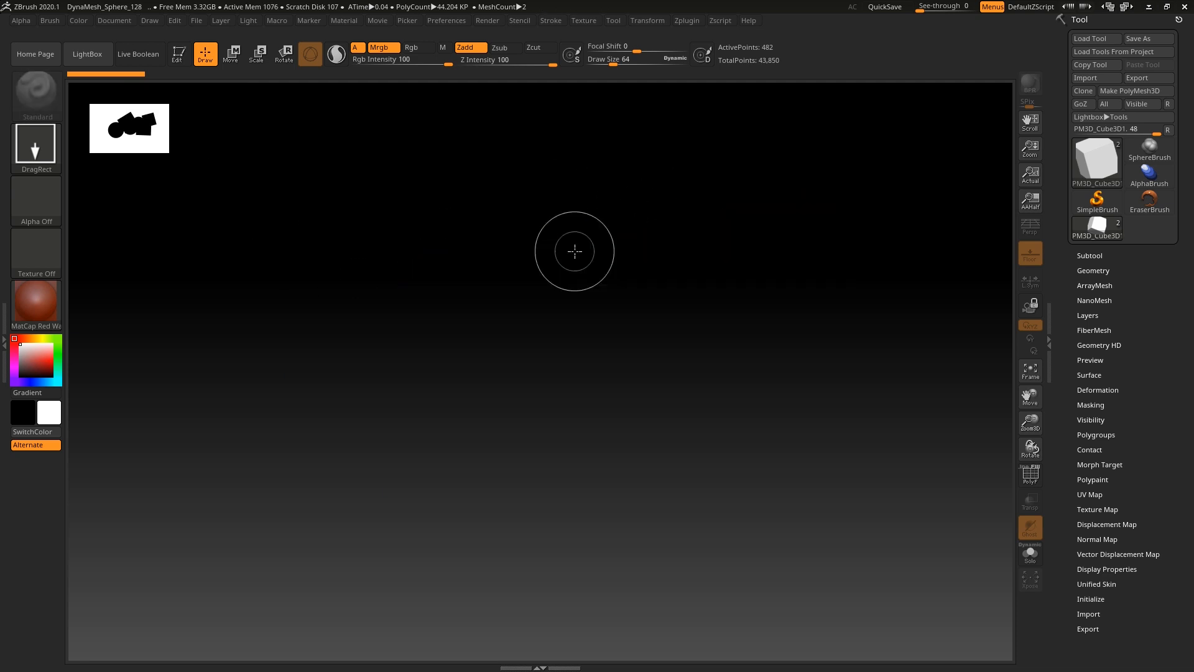
Draw the loaded sphere and cube once on the empty canvas and turn on Edit mode
left_click_drag(407, 373, 533, 265)
key("t")
left_click_drag(436, 535, 483, 408, "shift")
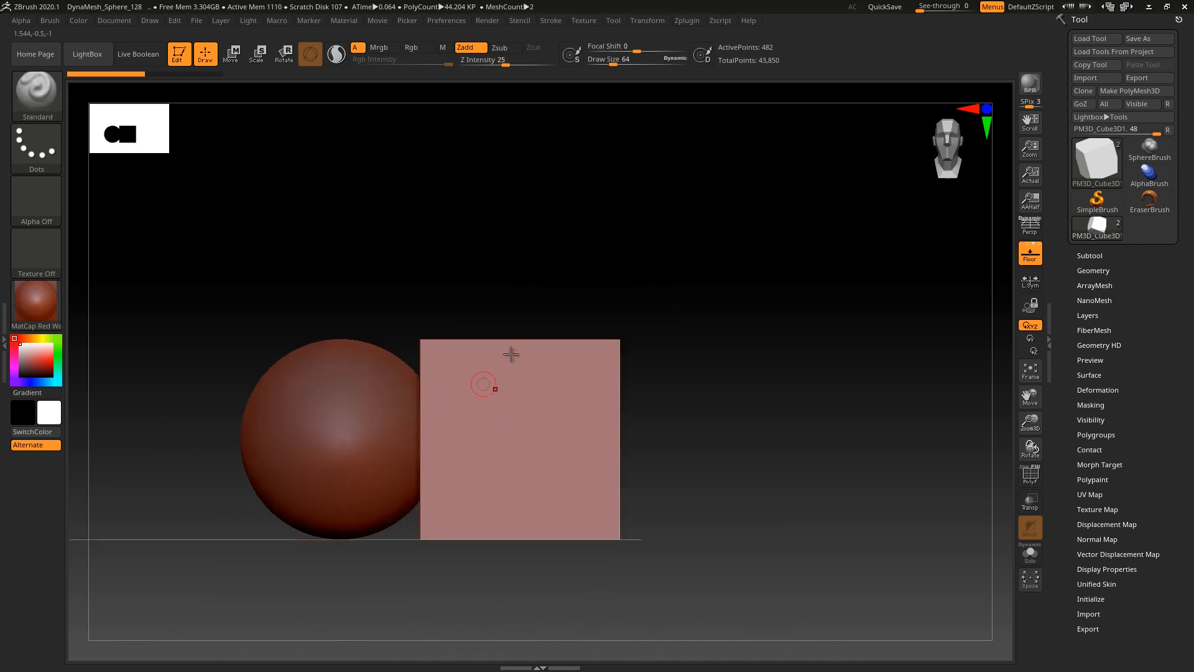
left_click_drag(437, 485, 516, 405, "alt")
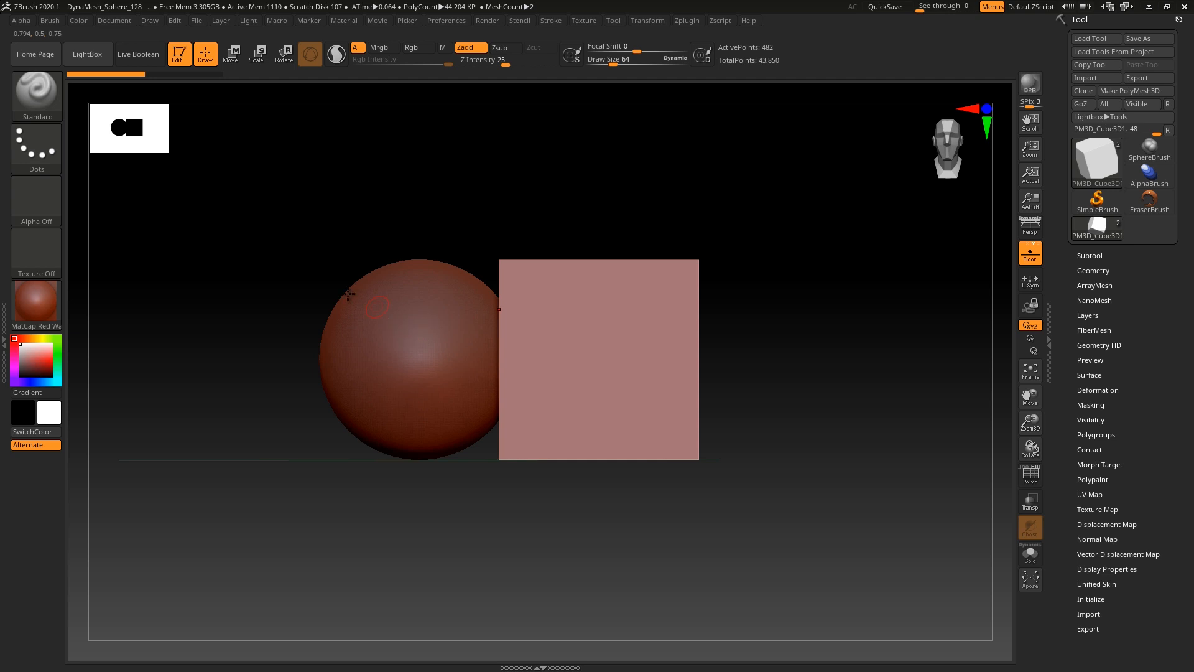
Change the model's material to MatCap Gray and expand the Subtool list
left_click(34, 303)
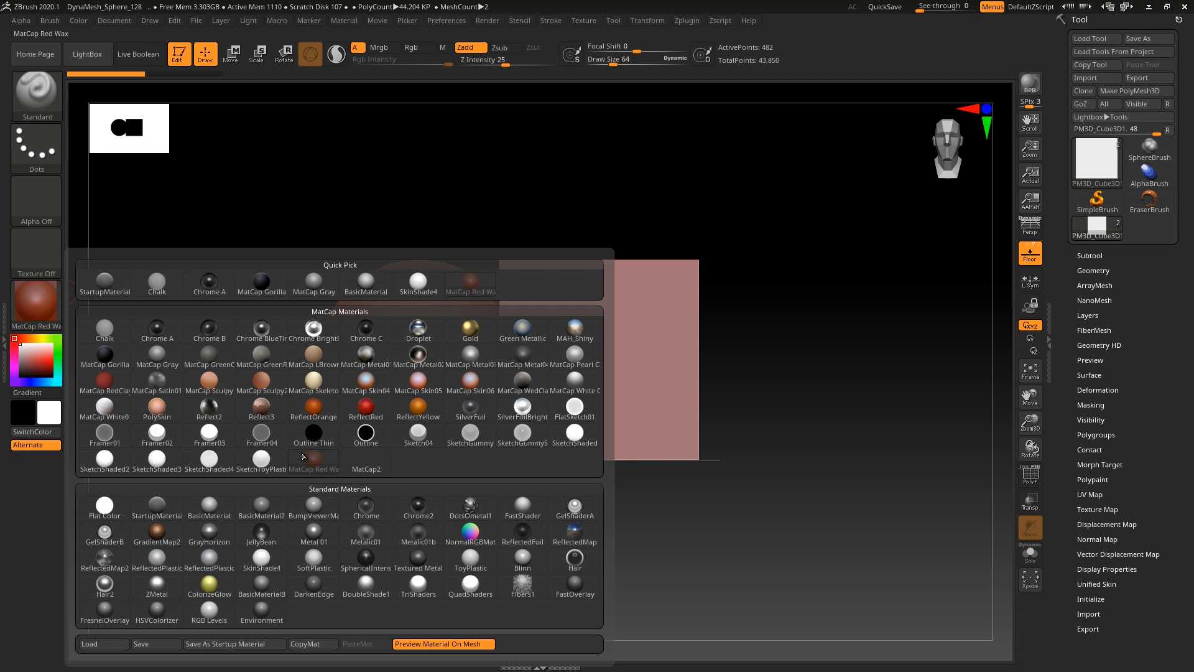
left_click(314, 284)
mouse_move(615, 330)
right_mouse_down("ctrl")
mouse_move(563, 346)
mouse_move(630, 317)
mouse_move(607, 341)
mouse_move(640, 370)
mouse_move(630, 363)
mouse_move(998, 288)
right_mouse_up("ctrl")
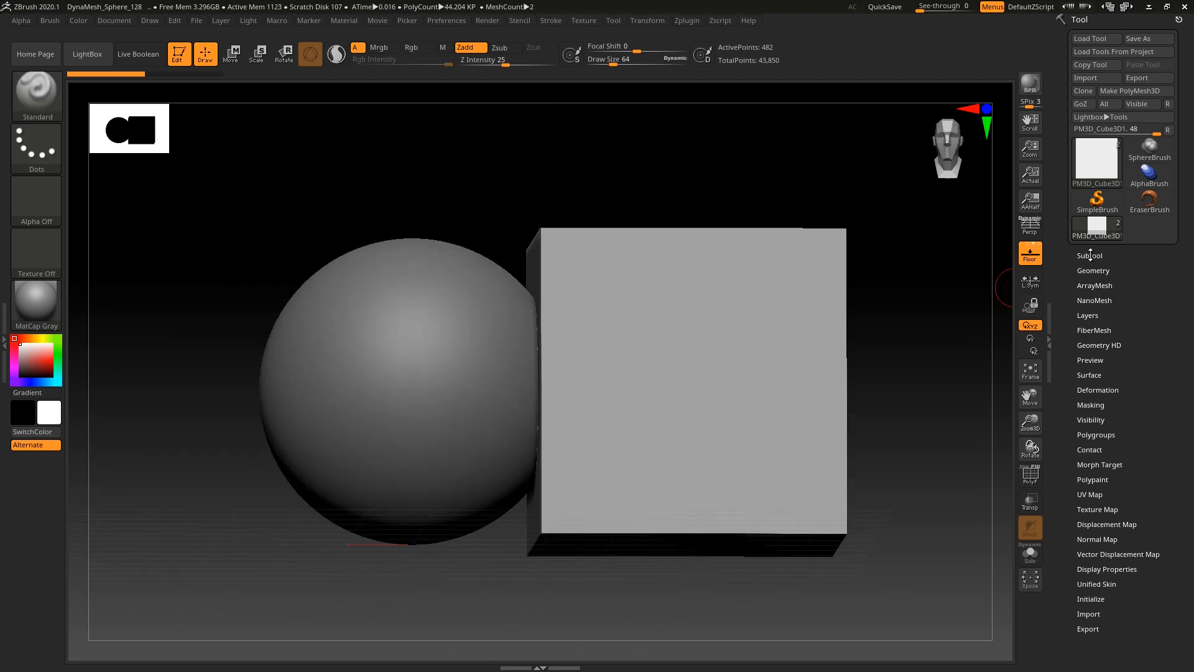
left_click(1090, 255)
right_click_drag(374, 373, 288, 538, "shift")
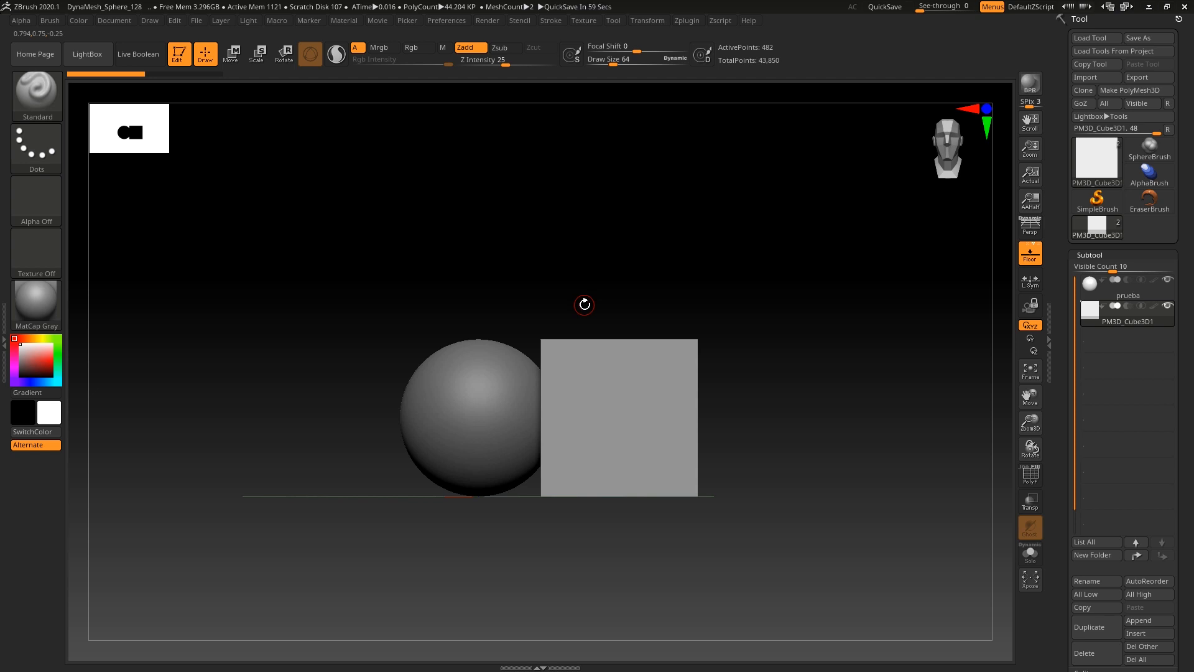
key("comma")
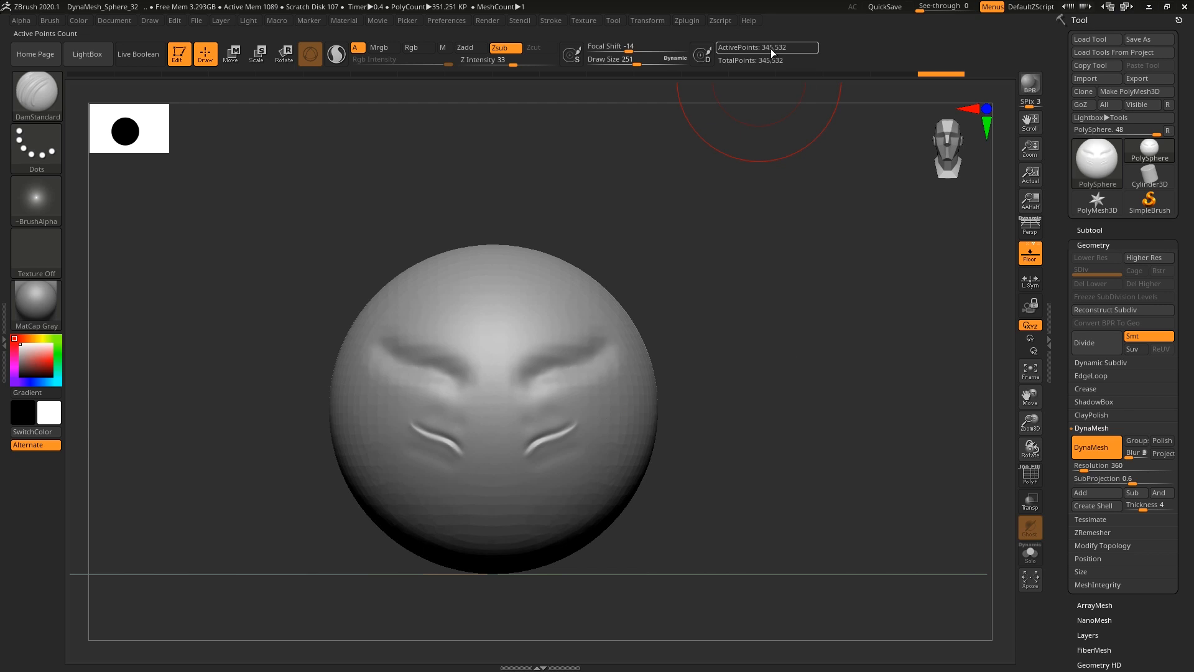
Look through the Tessimate and ZRemesher settings in the sculpted sphere's Geometry section
right_click_drag(560, 315, 560, 419, "ctrl")
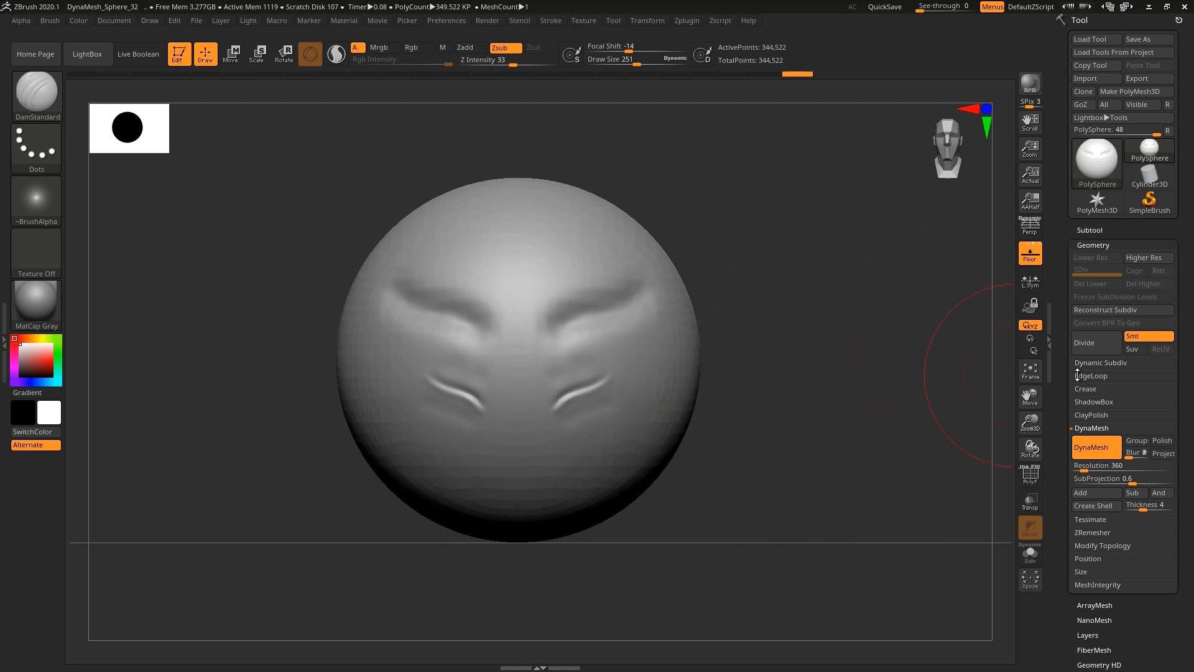
left_click(1093, 429)
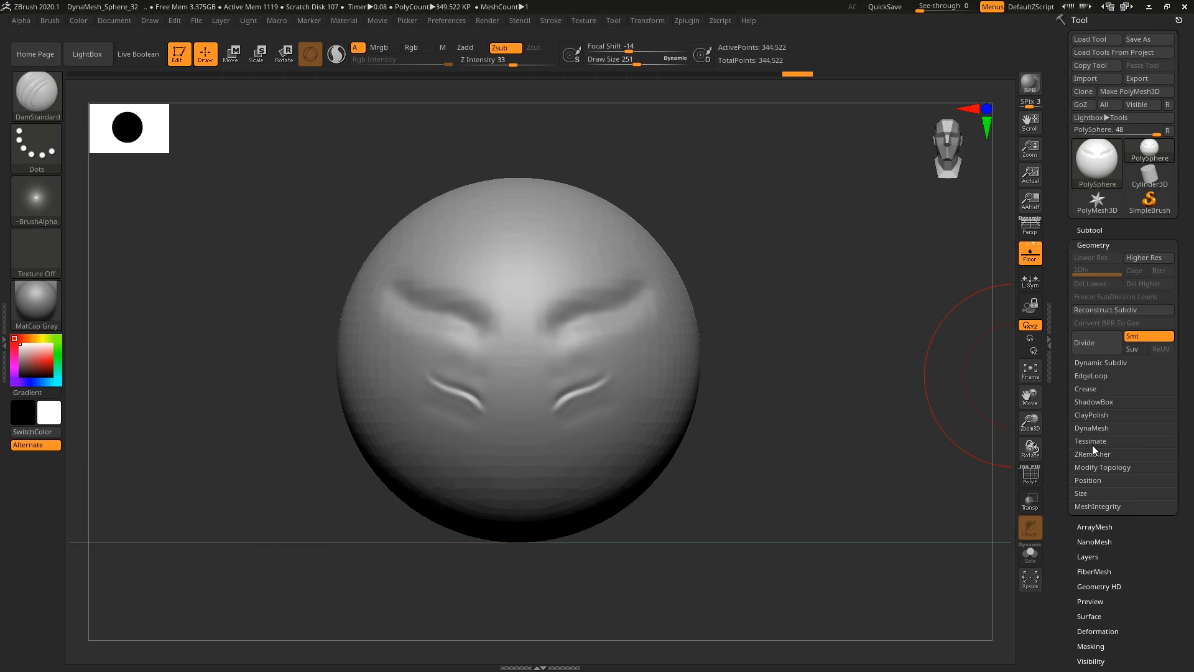
left_click(1092, 440)
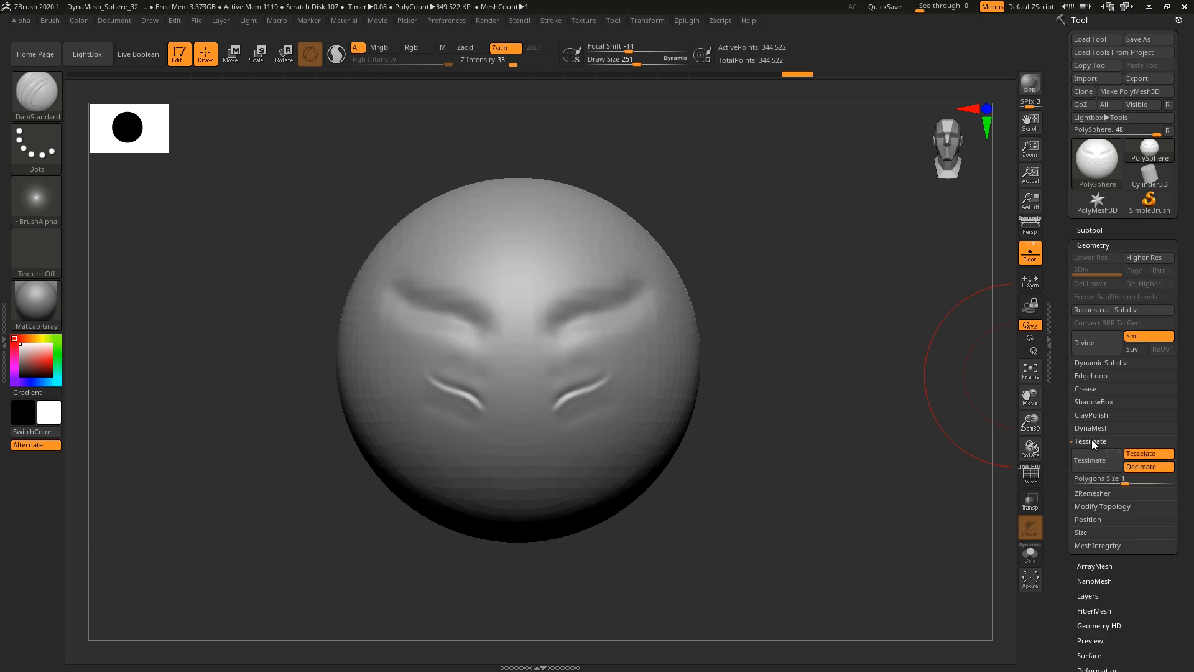
left_click(1092, 440)
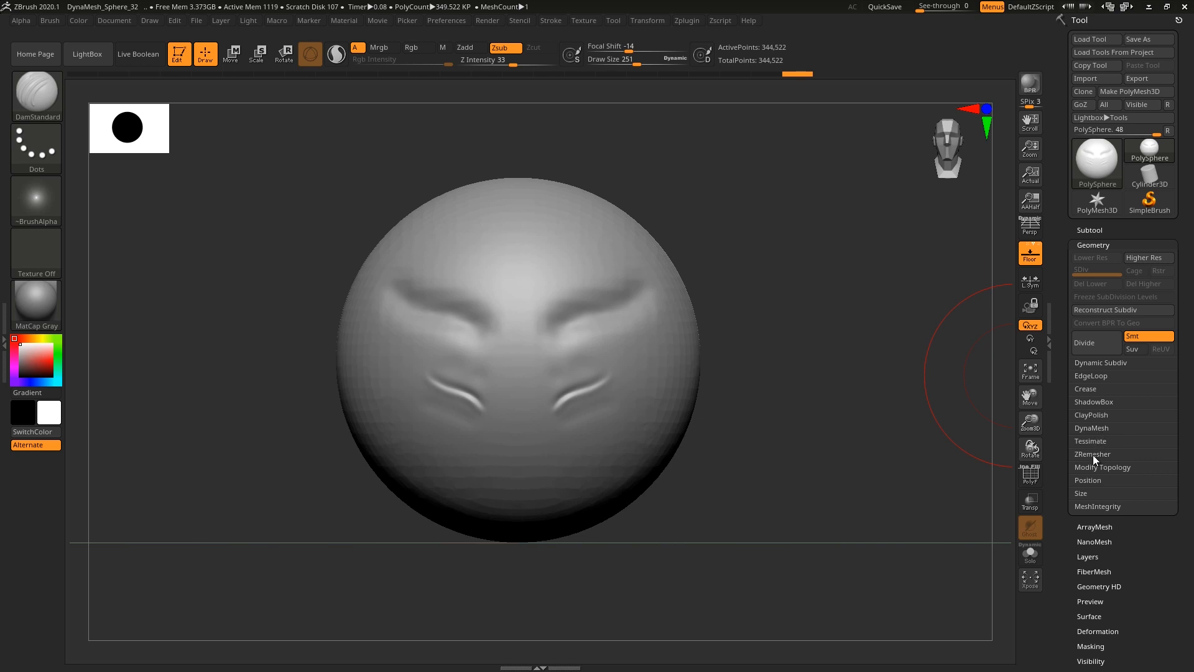
left_click(1094, 454)
Set the DynaMesh resolution to 120 and remesh the sculpted sphere
left_click(1091, 427)
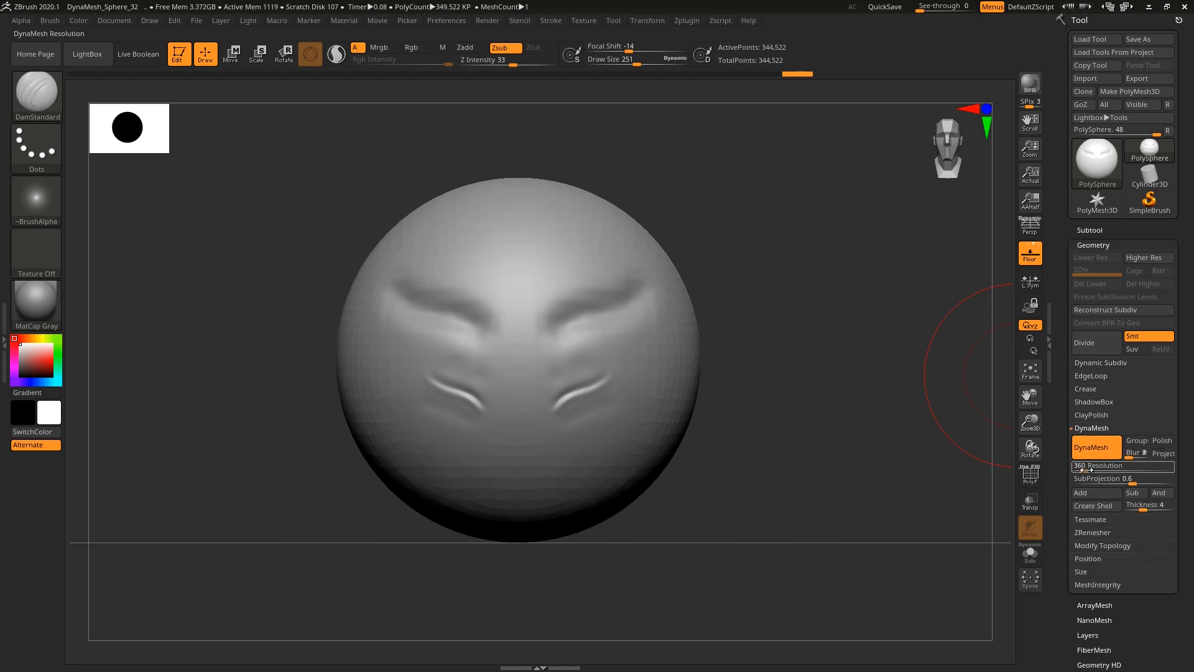
left_click_drag(1085, 466, 1080, 468)
left_click_drag(789, 275, 751, 411, "ctrl")
Turn on the PolyFrame display and examine the remeshed topology around the sphere's brows
left_click(1029, 478)
mouse_move(542, 252)
right_mouse_down("ctrl")
mouse_move(566, 388)
mouse_move(554, 367)
right_mouse_up("ctrl")
right_click_drag(613, 240, 562, 237)
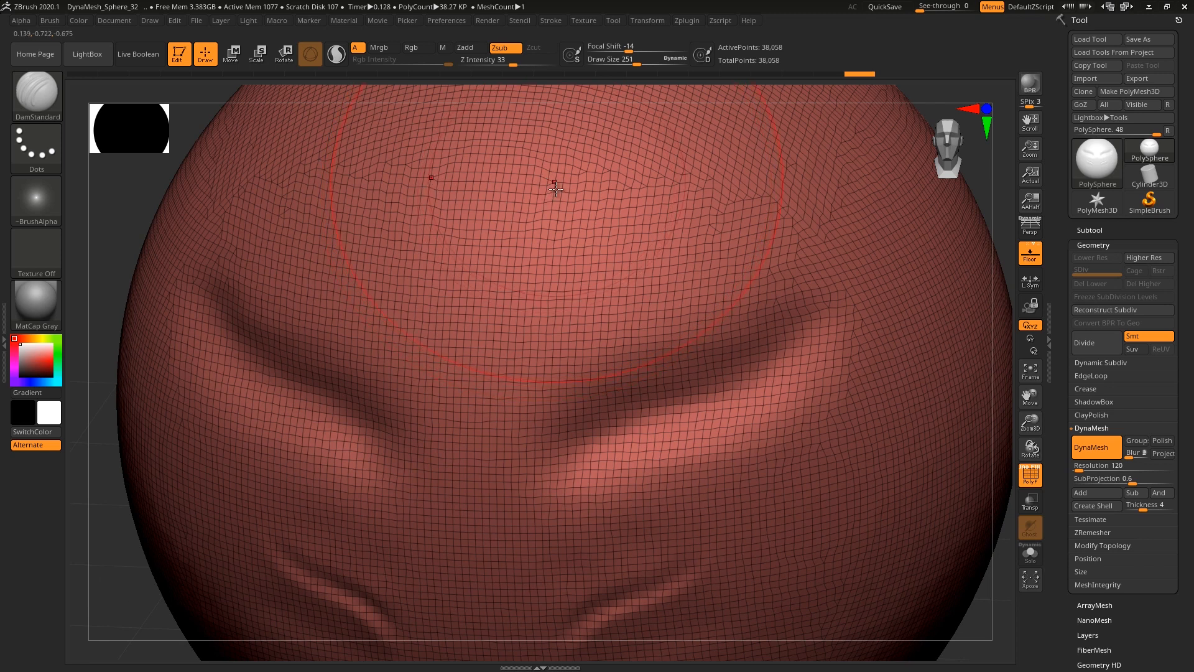
mouse_move(659, 331)
right_mouse_down()
mouse_move(679, 305)
mouse_move(641, 424)
mouse_move(630, 320)
mouse_move(591, 230)
right_mouse_up()
right_click_drag(585, 302, 597, 373, "ctrl")
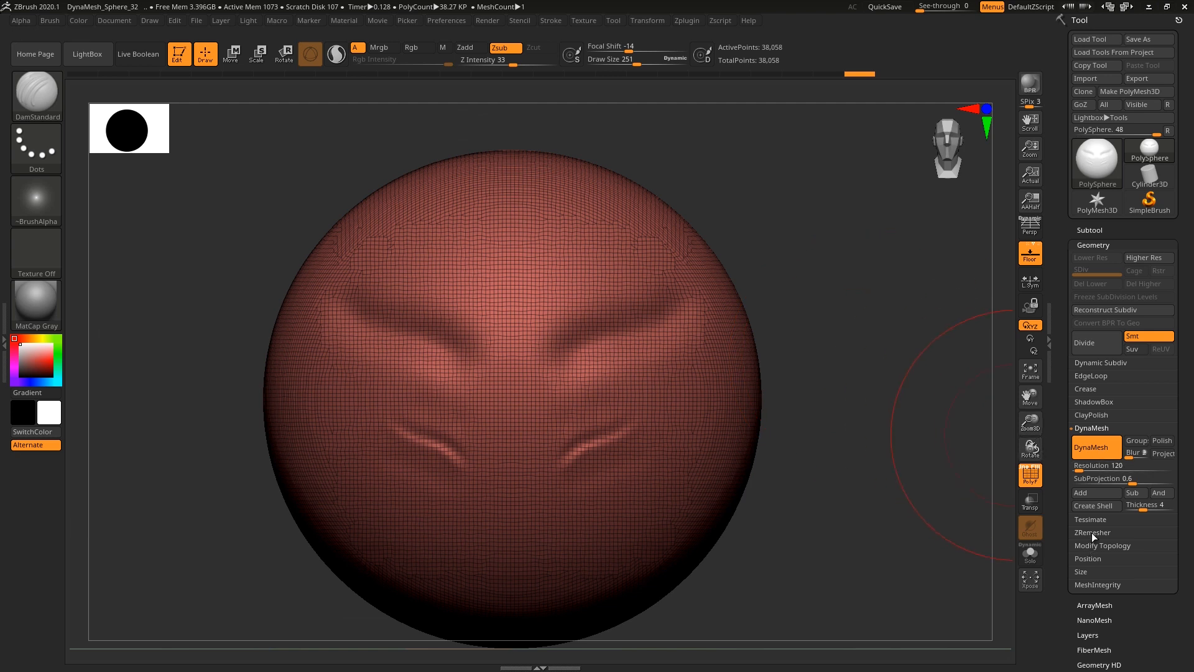
Remesh the sculpted sphere with ZRemesher, using a Target Polygons Count of 5
left_click(1096, 446)
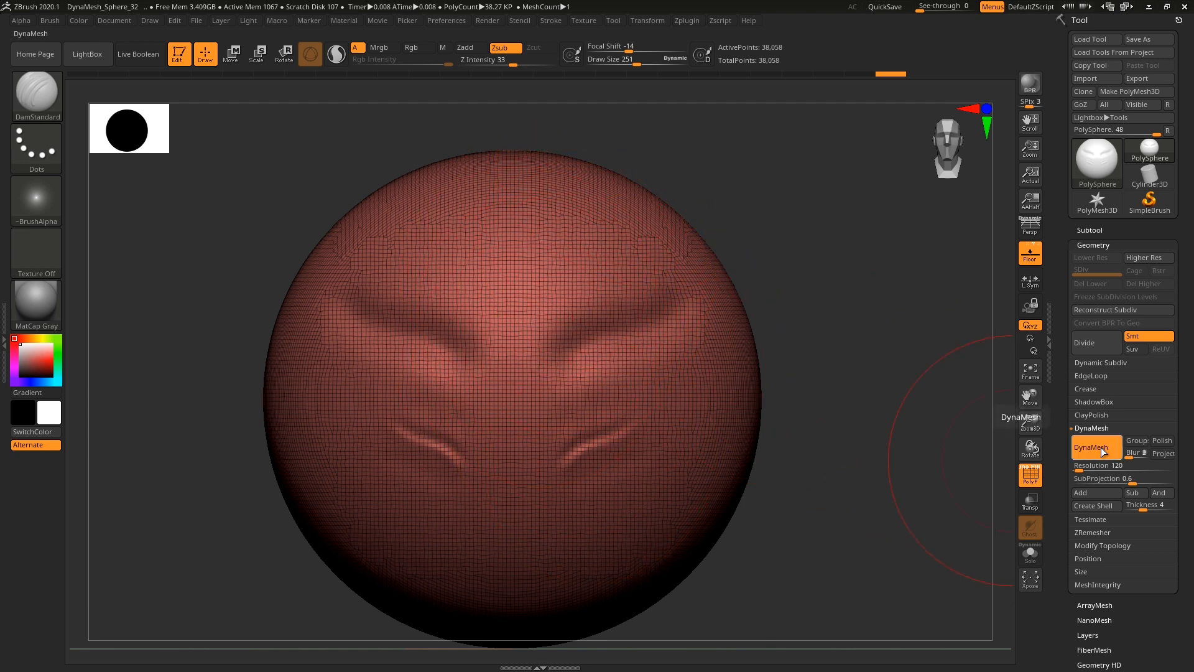
left_click(1096, 429)
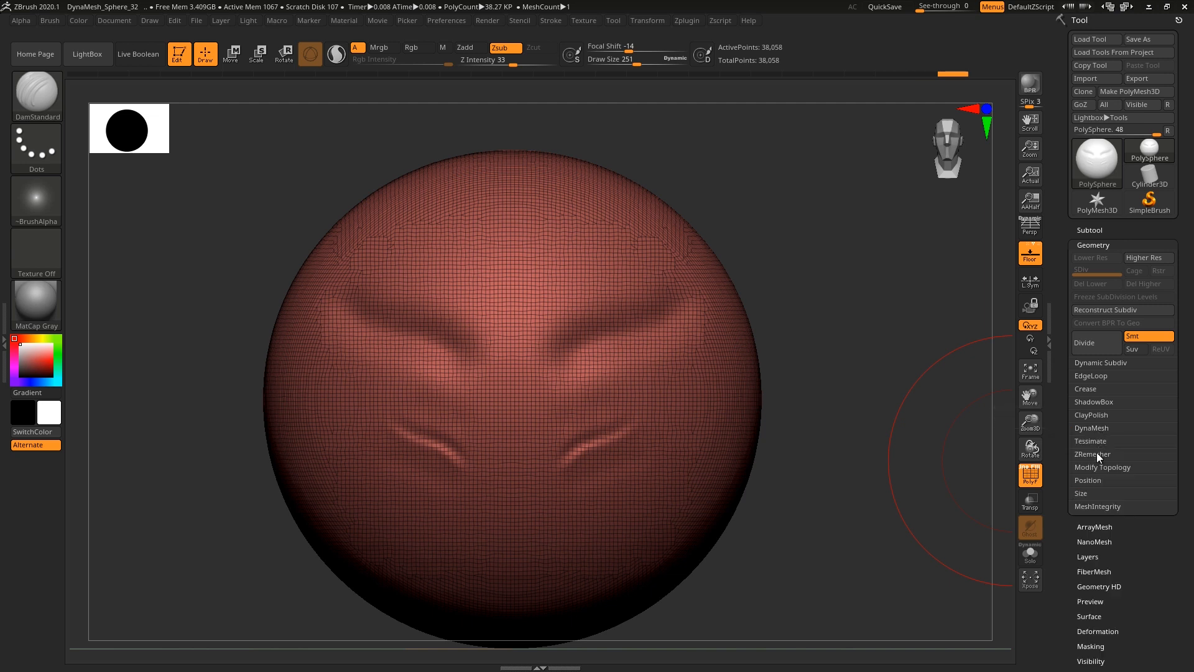
left_click(1093, 453)
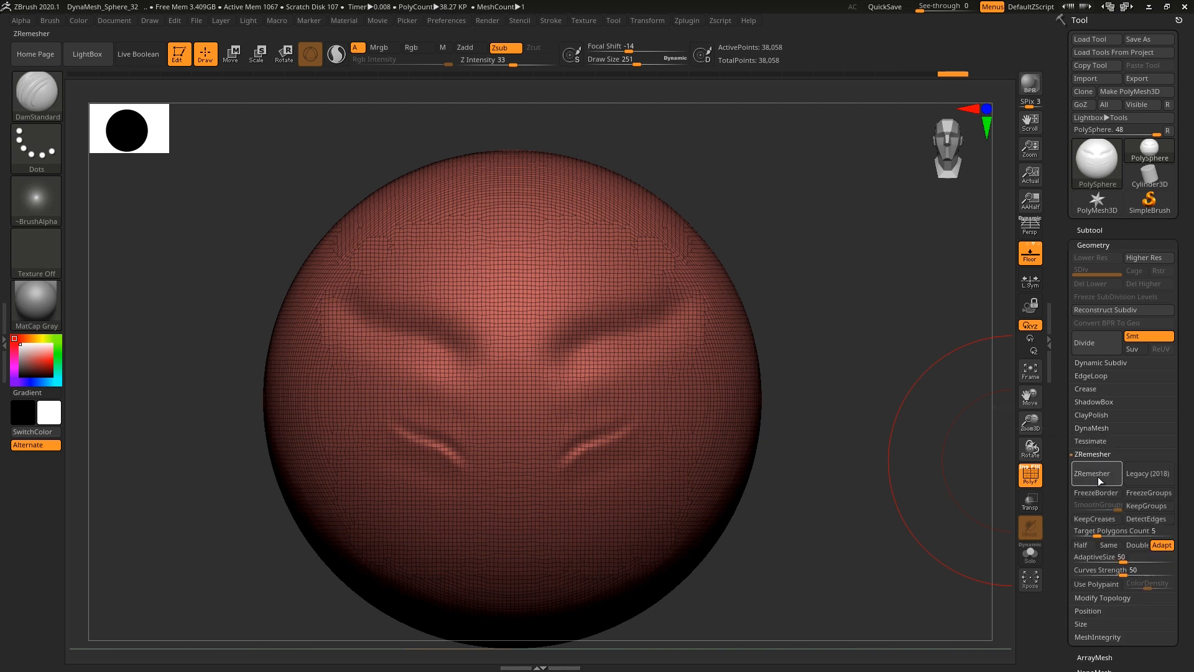
left_click(1096, 531)
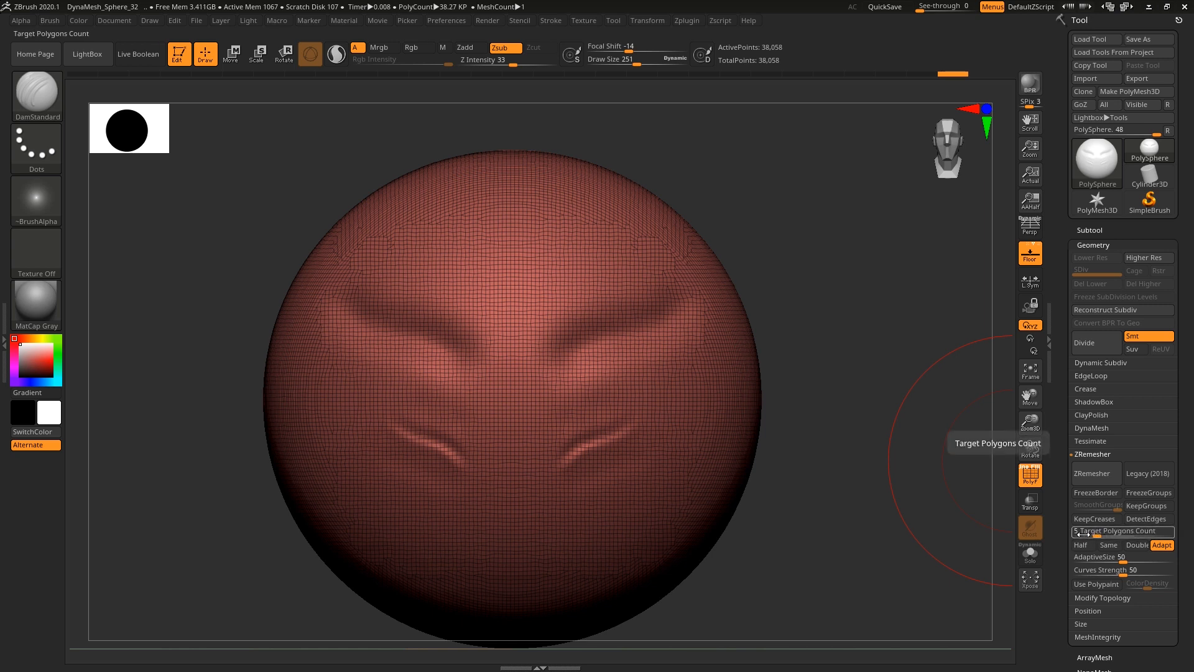
key("Return")
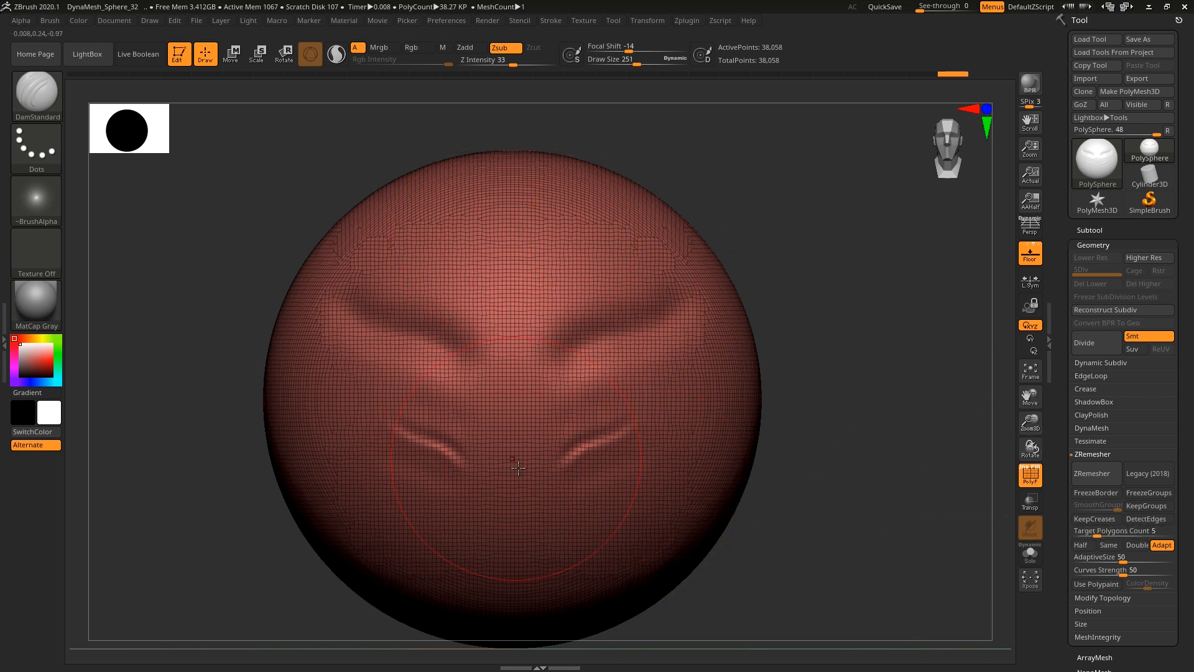
left_click(1107, 531)
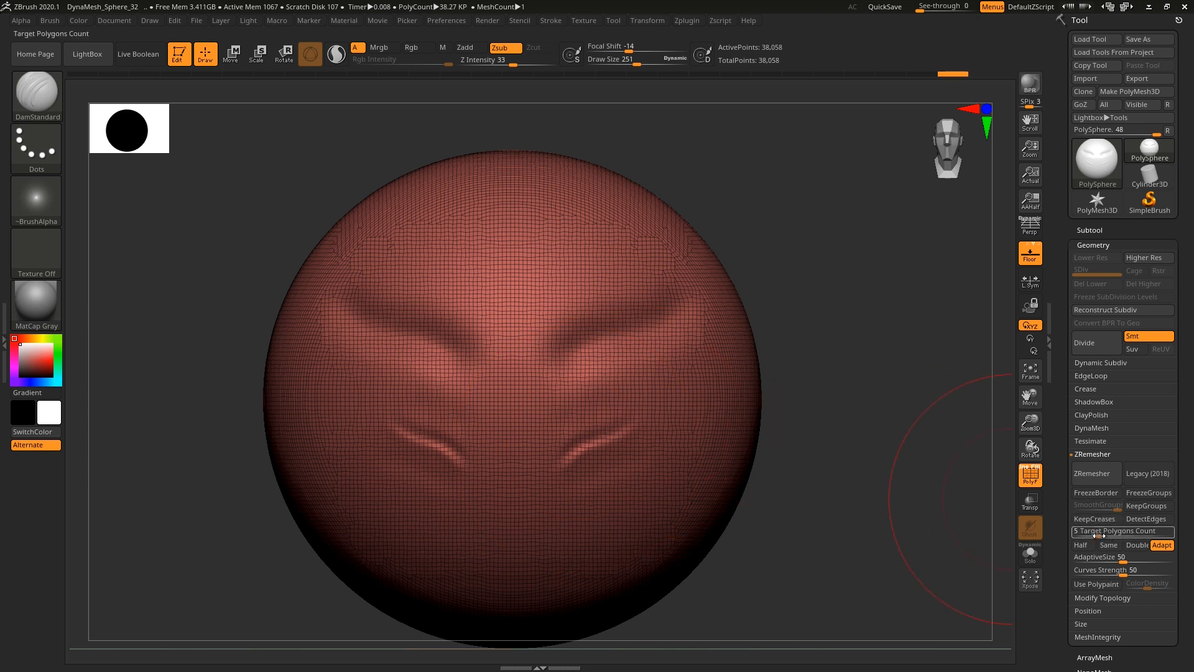
key("Return")
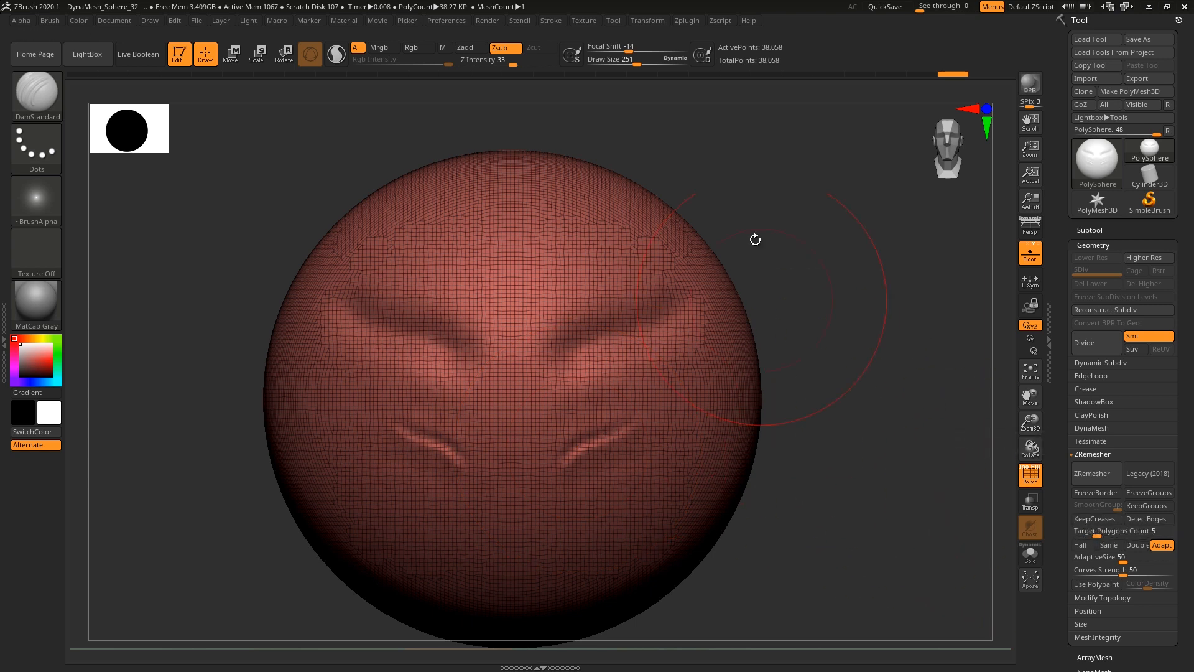
left_click(1098, 474)
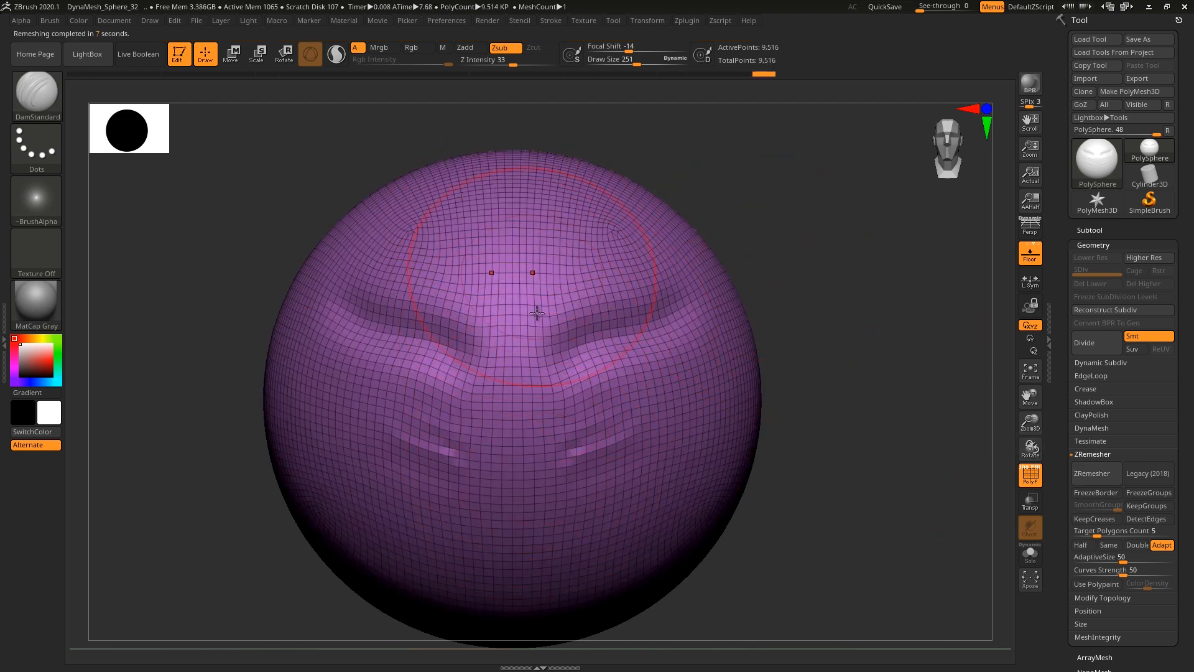
Turn off the PolyFrame display and smooth away the carved brow and eye details on the front of the sphere
right_click_drag(556, 443, 594, 391, "ctrl")
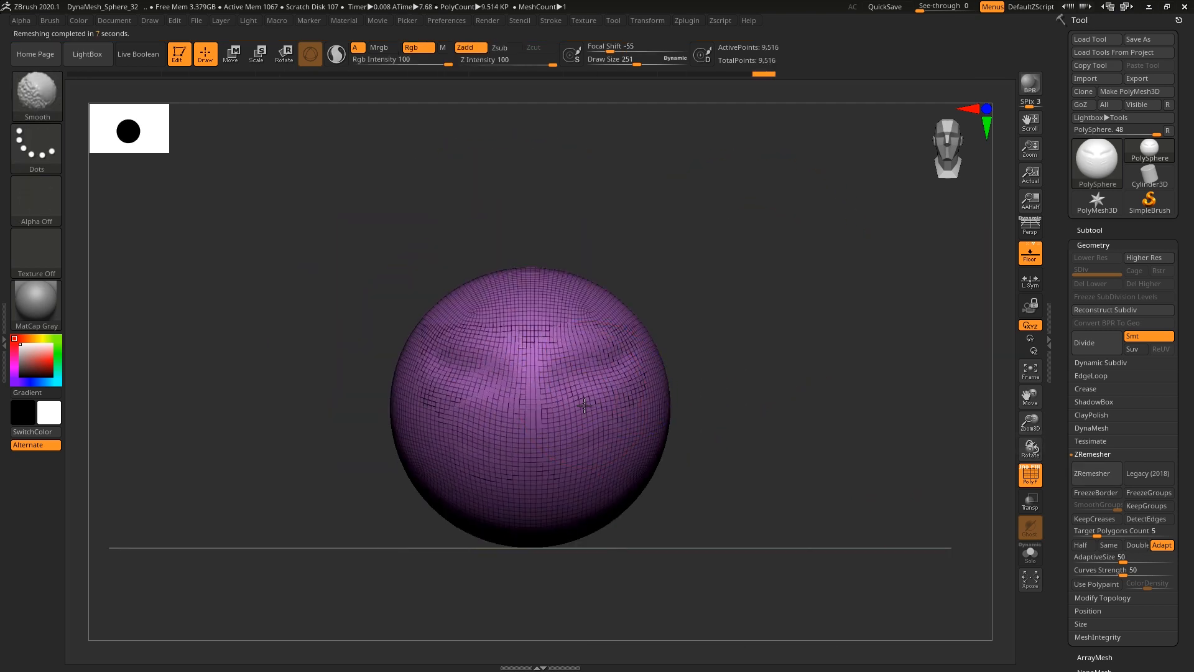
left_click(1030, 477)
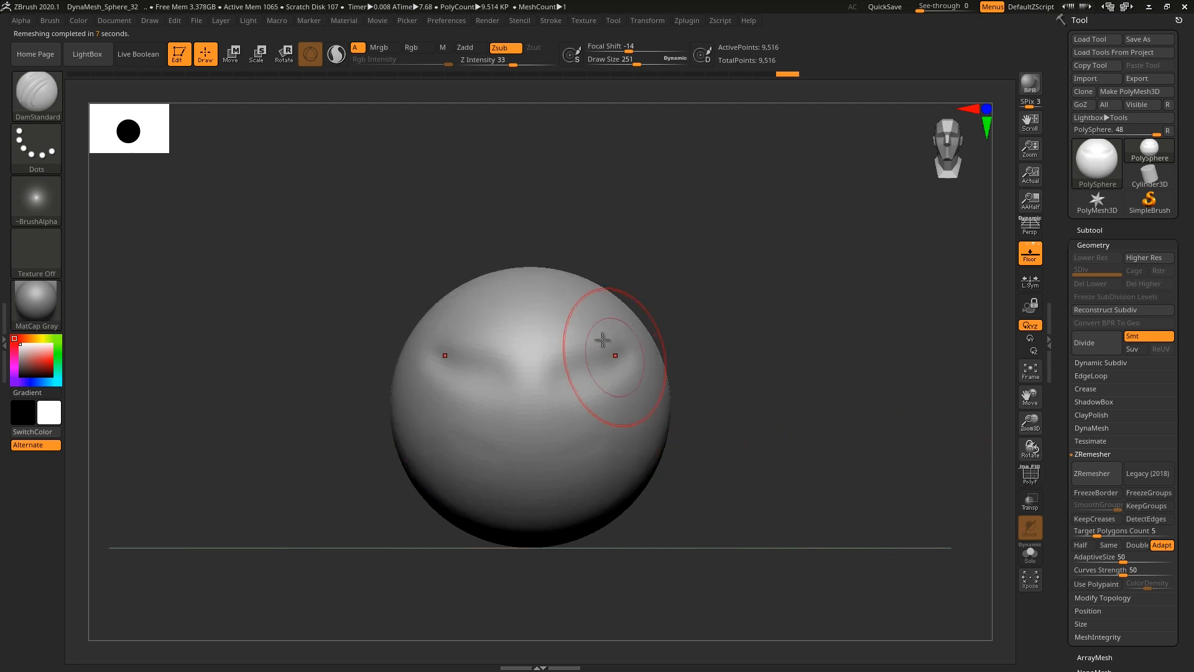
right_click_drag(569, 346, 563, 419, "ctrl")
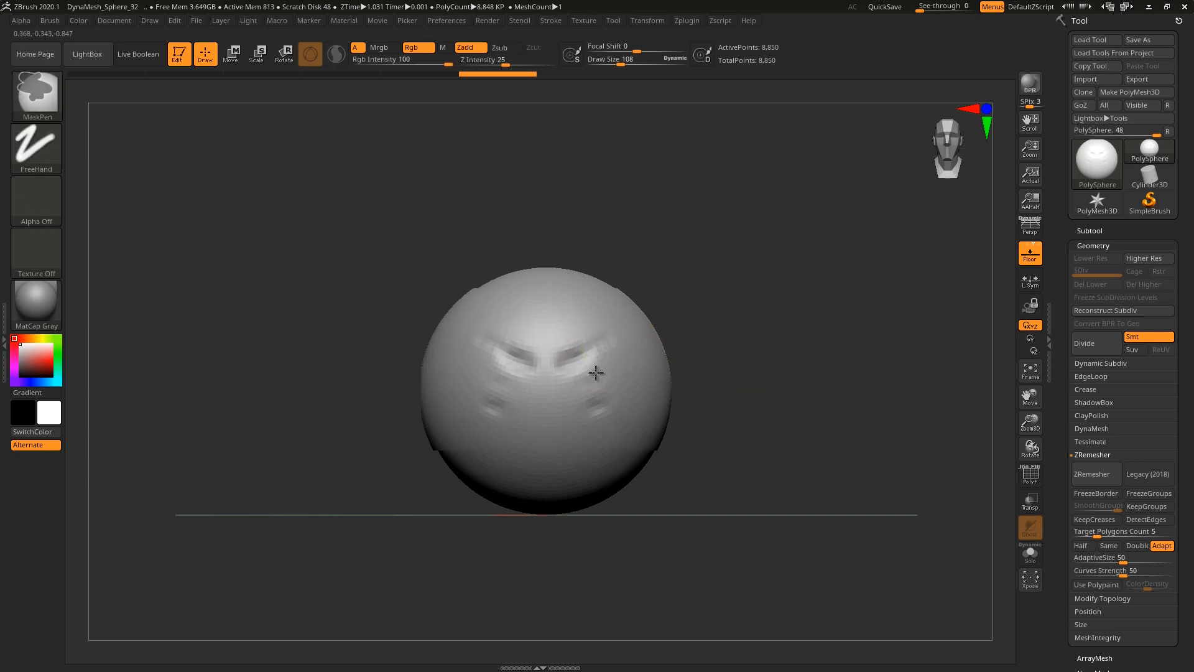
right_click_drag(591, 368, 602, 387, "ctrl")
mouse_move(601, 387)
left_mouse_down("shift")
mouse_move(597, 357)
mouse_move(536, 371)
mouse_move(616, 419)
left_mouse_up("shift")
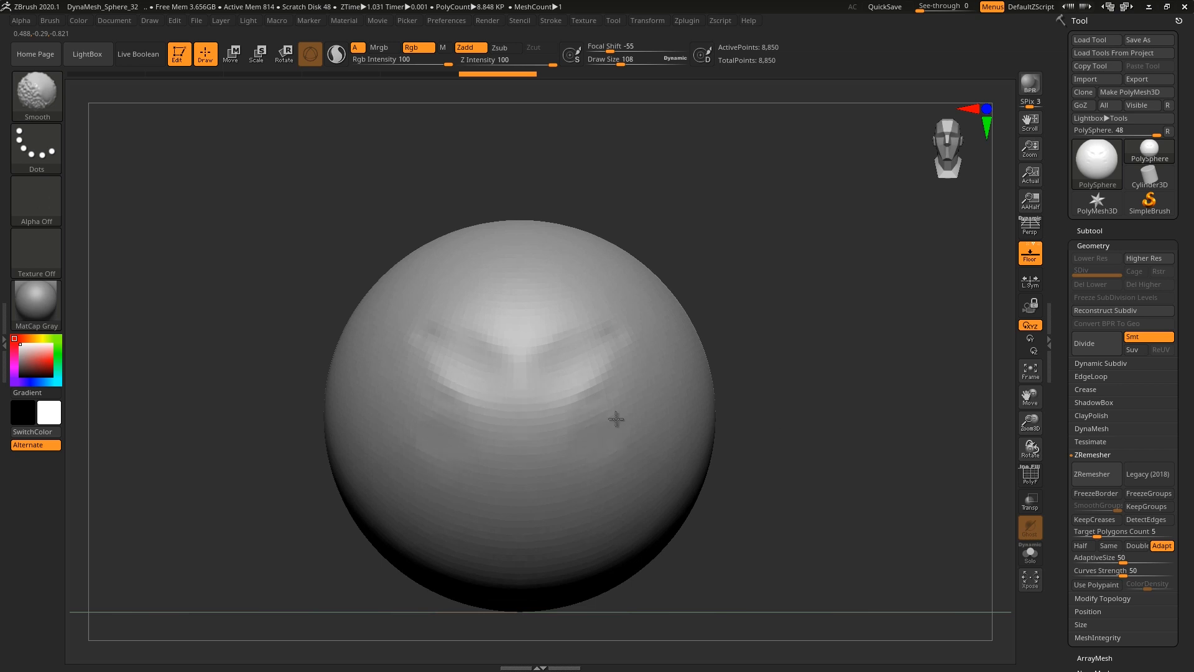
left_click_drag(573, 358, 653, 338, "shift")
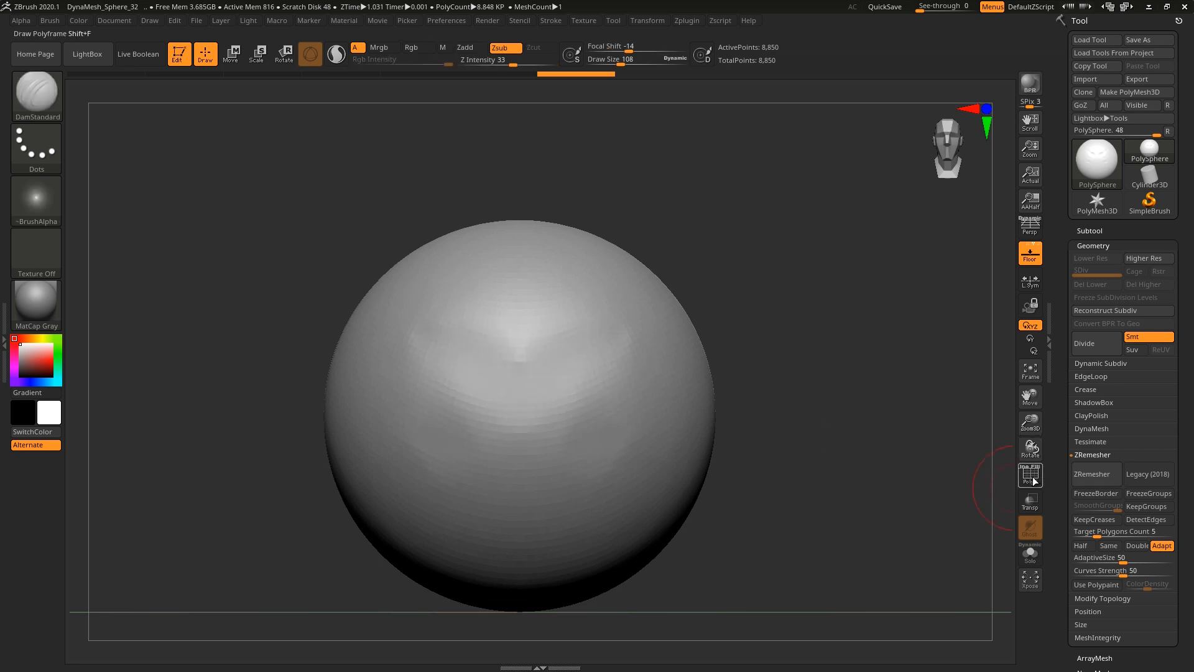
Check the smoothed mesh's topology with PolyFrame, hide it again, and carve symmetrical slanted brow grooves with the DamStandard brush
left_click(1031, 475)
mouse_move(594, 340)
right_mouse_down("alt")
mouse_move(609, 364)
mouse_move(610, 310)
mouse_move(608, 323)
right_mouse_up("alt")
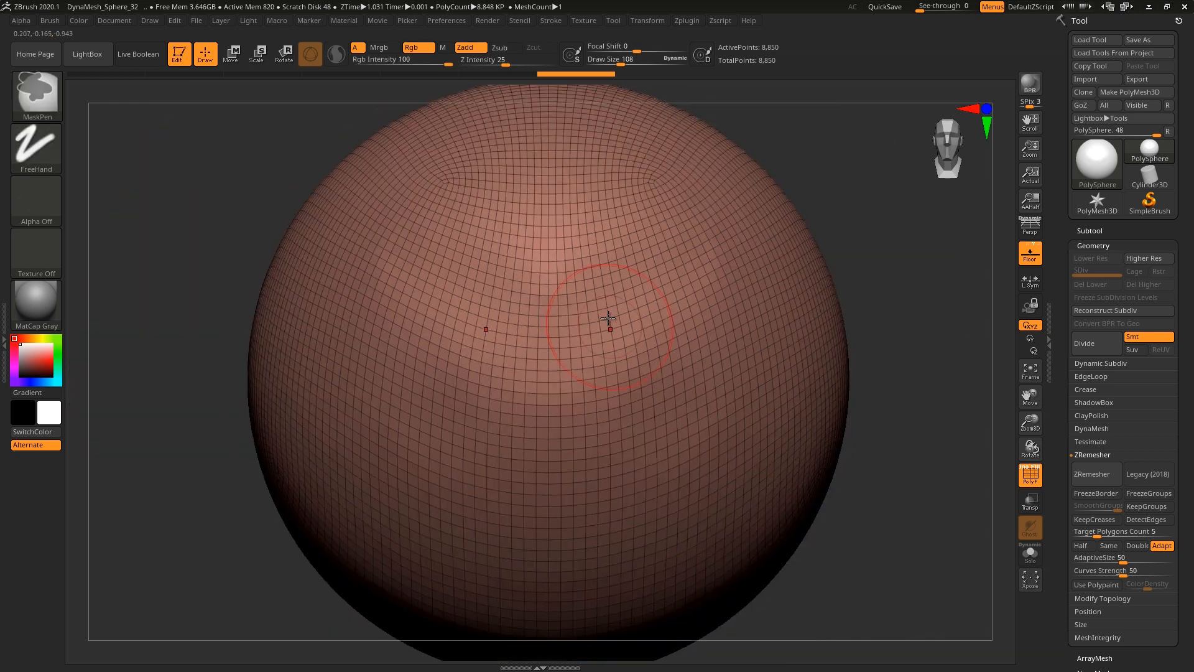
left_click(1032, 479)
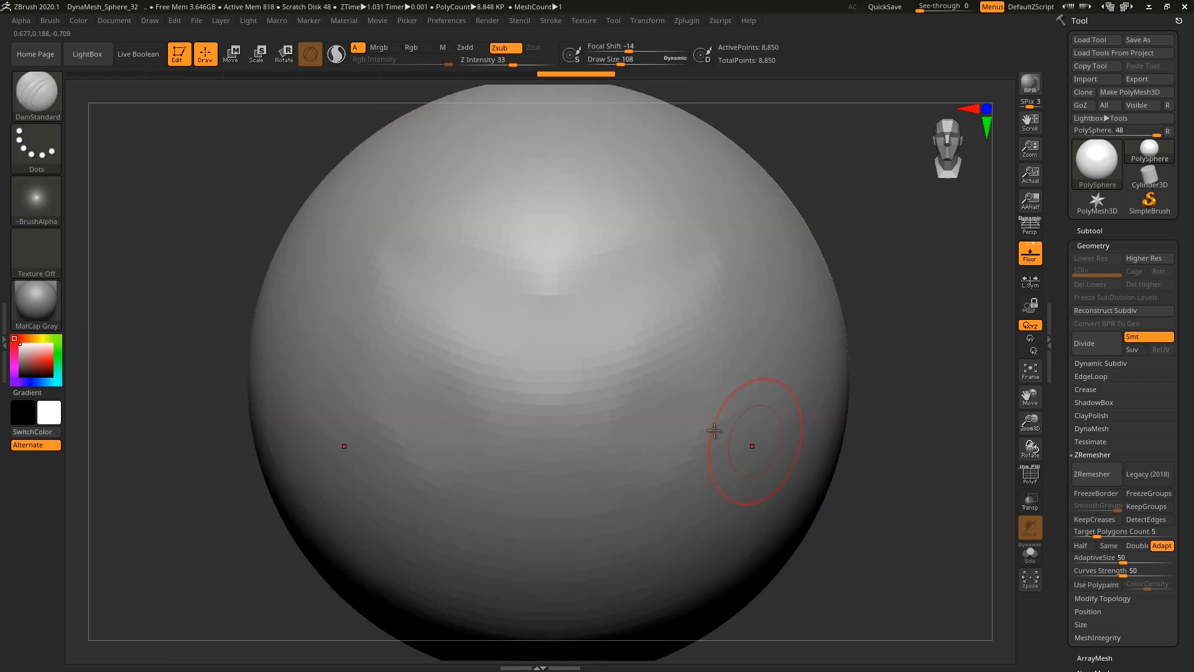
mouse_move(694, 281)
left_mouse_down()
mouse_move(568, 341)
mouse_move(701, 283)
mouse_move(648, 312)
mouse_move(617, 355)
left_mouse_up()
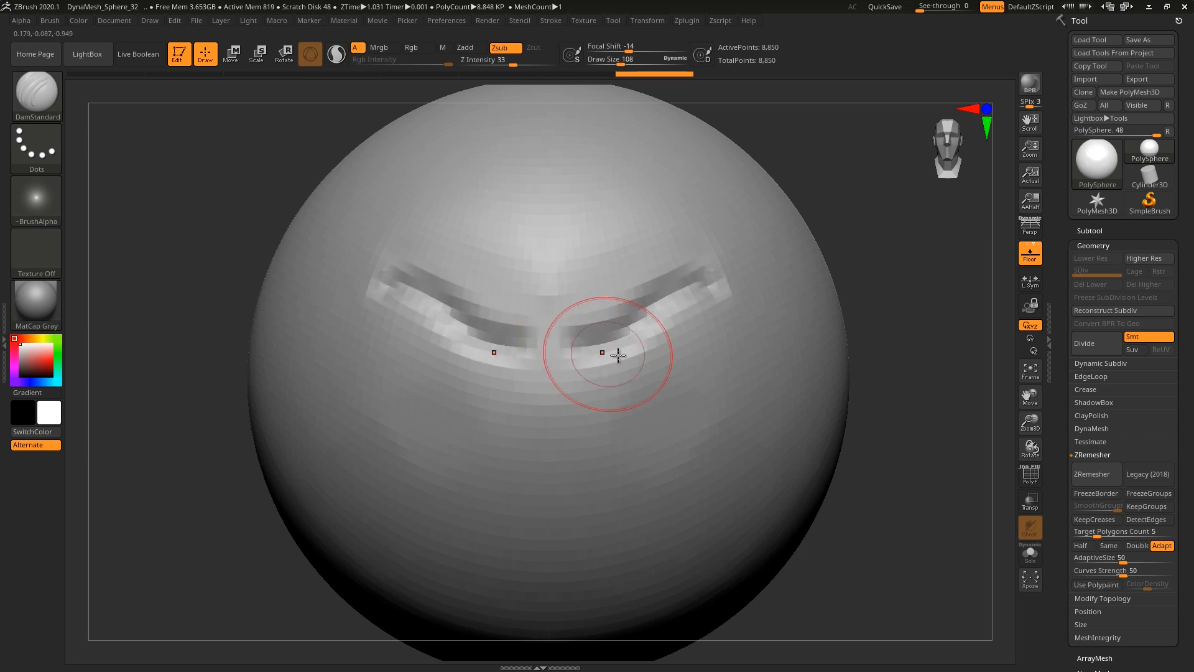